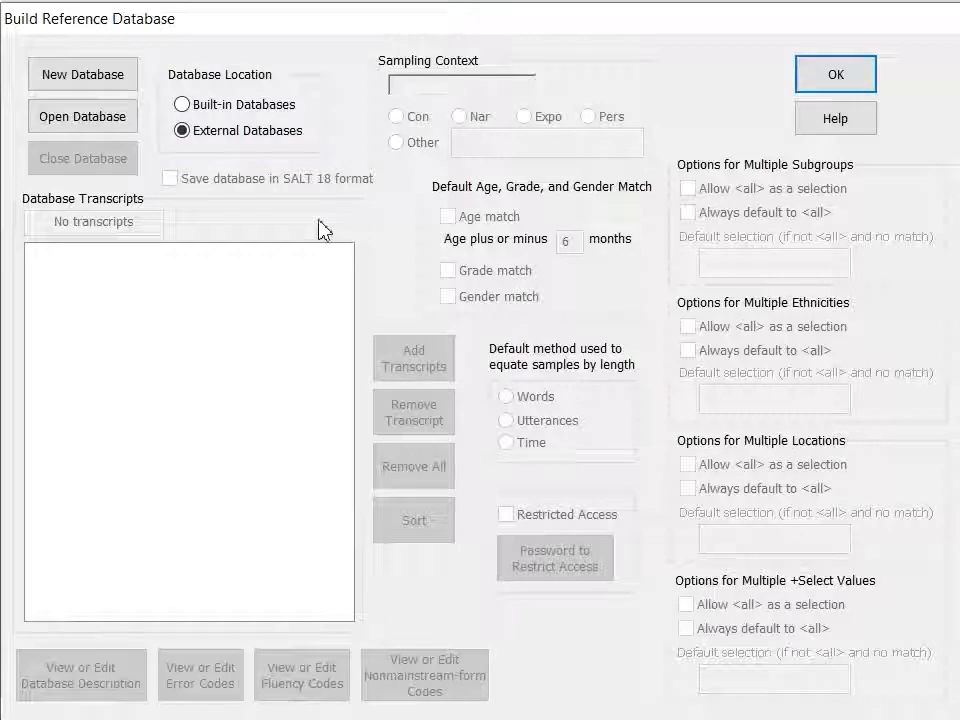
# Step: Create a new external reference database named Demo and set its sampling context to Nar
pyautogui.click(114, 80)
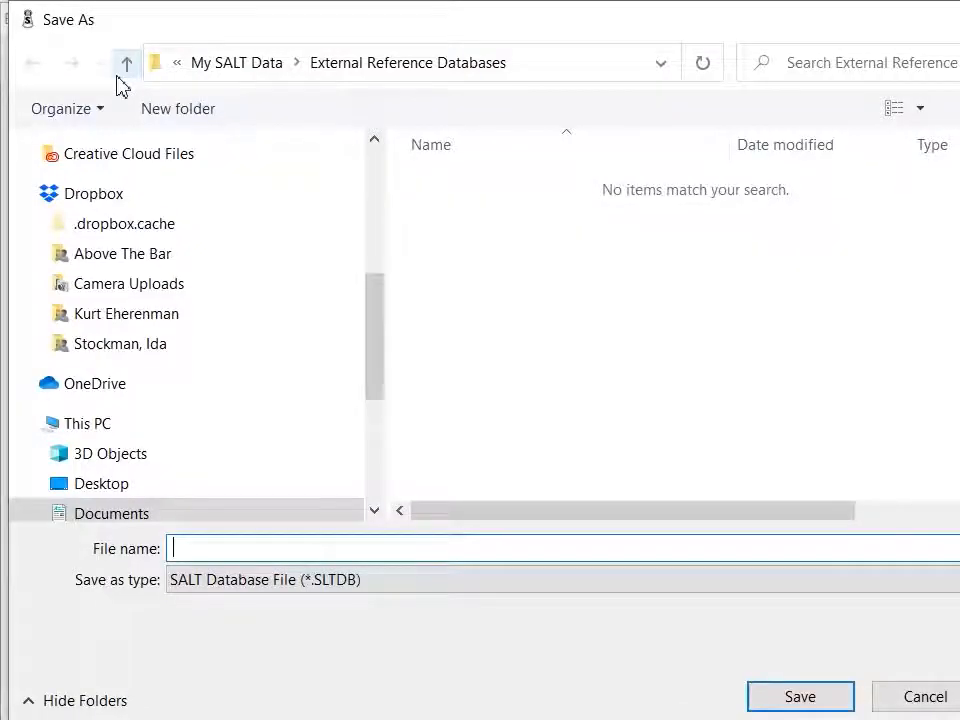
pyautogui.write('Demo')
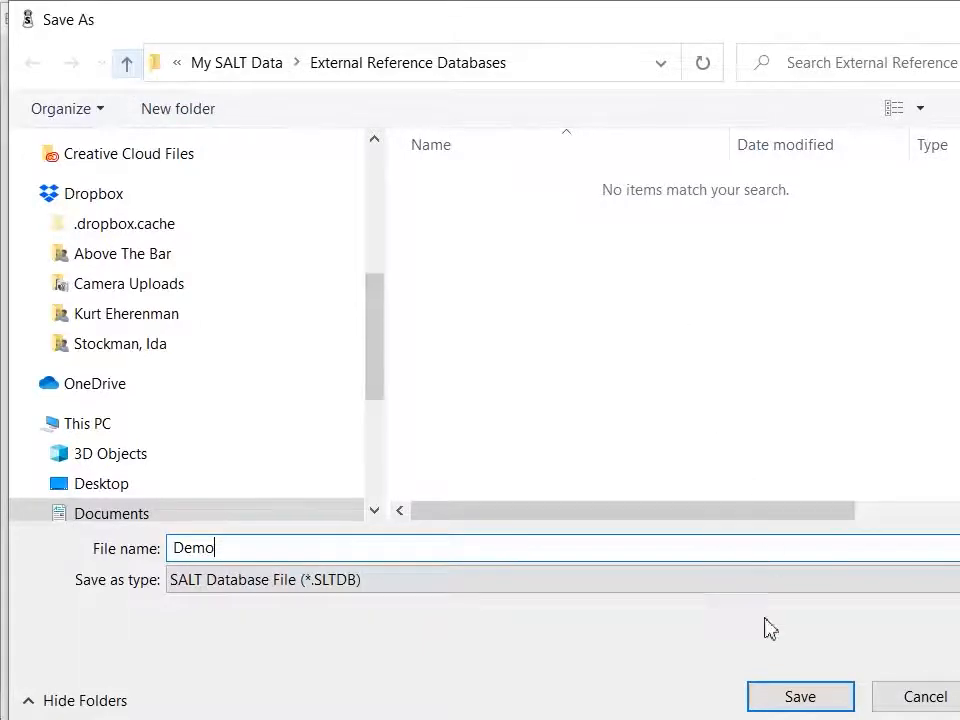
pyautogui.click(771, 704)
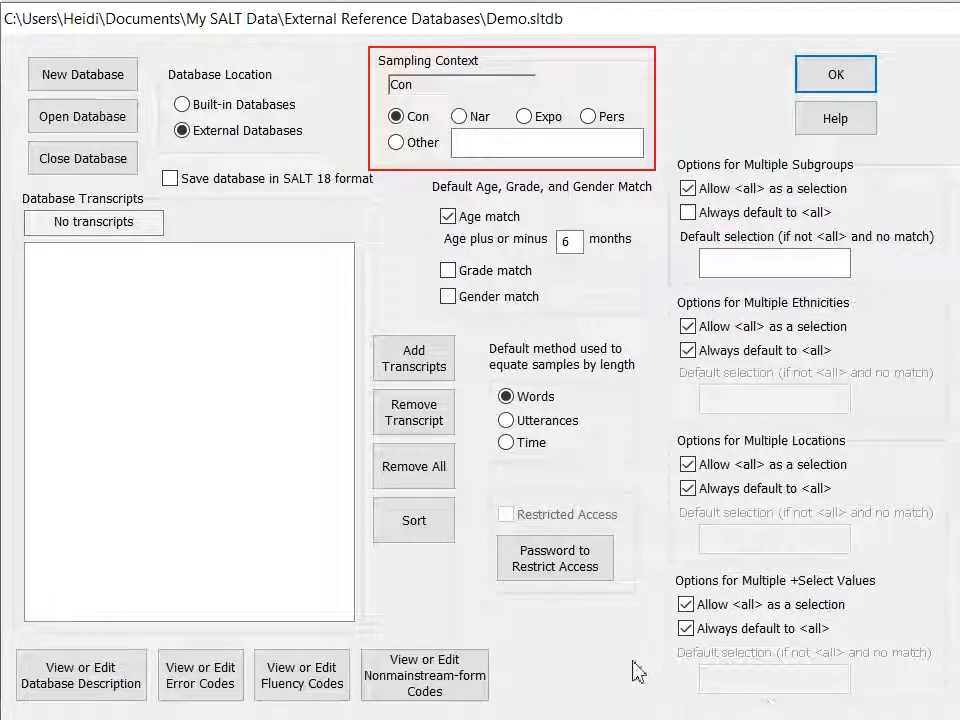
pyautogui.click(459, 116)
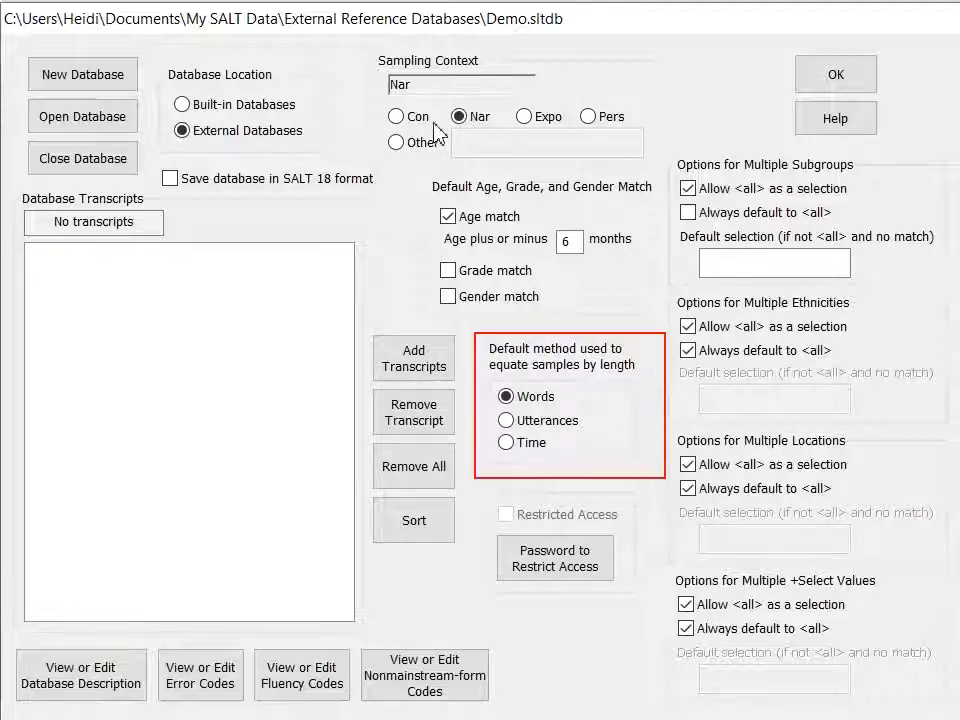
# Step: Start adding transcript records and select all transcripts in the BUS folder as the set
pyautogui.click(390, 366)
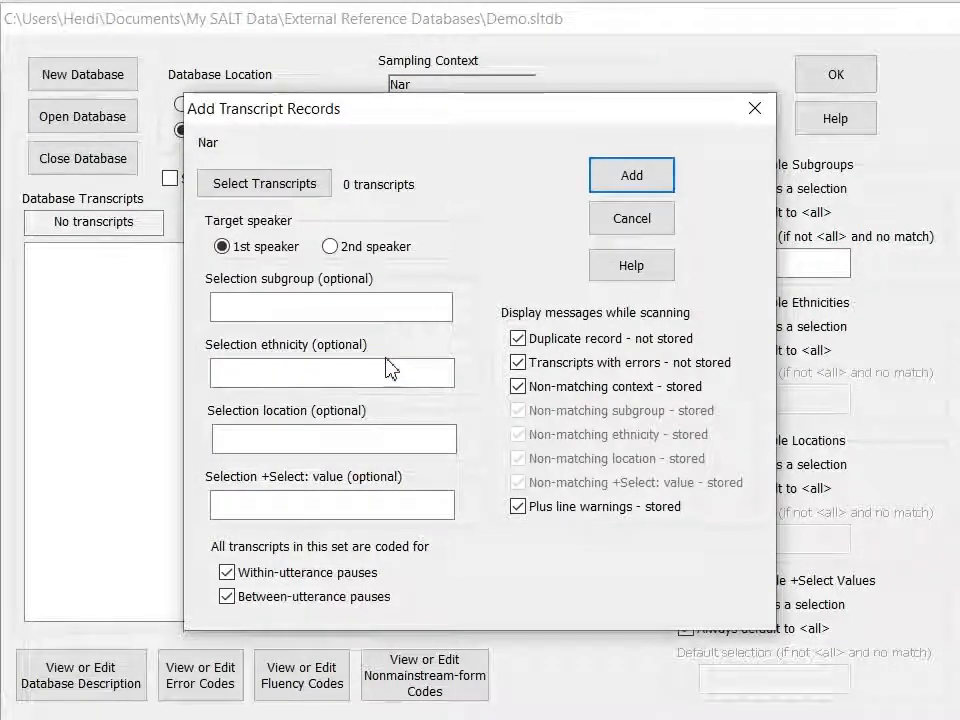
pyautogui.click(311, 185)
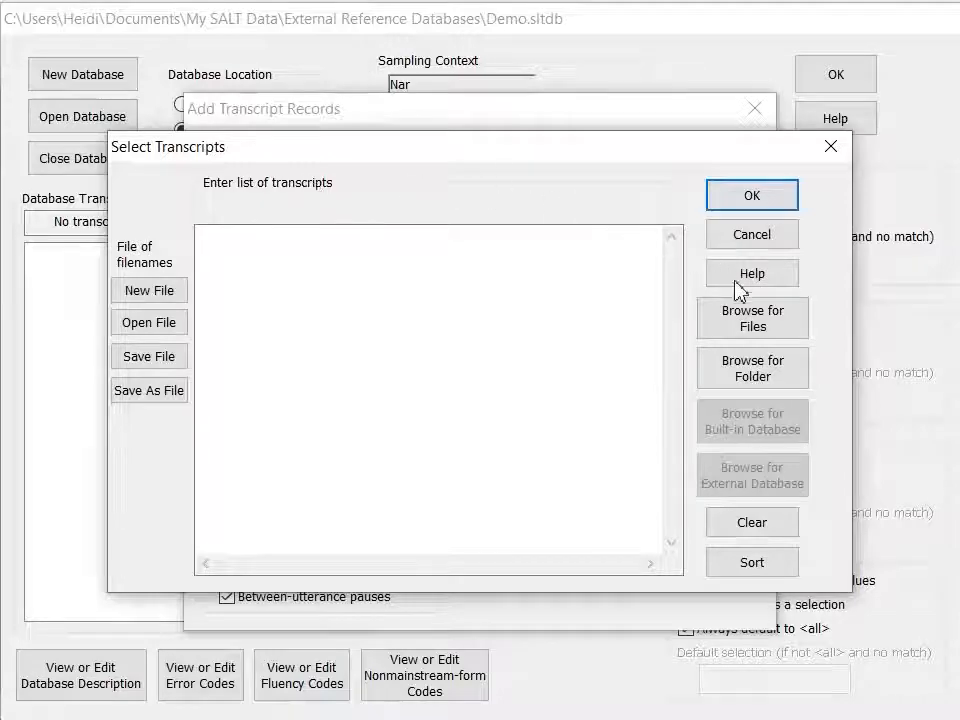
pyautogui.click(769, 378)
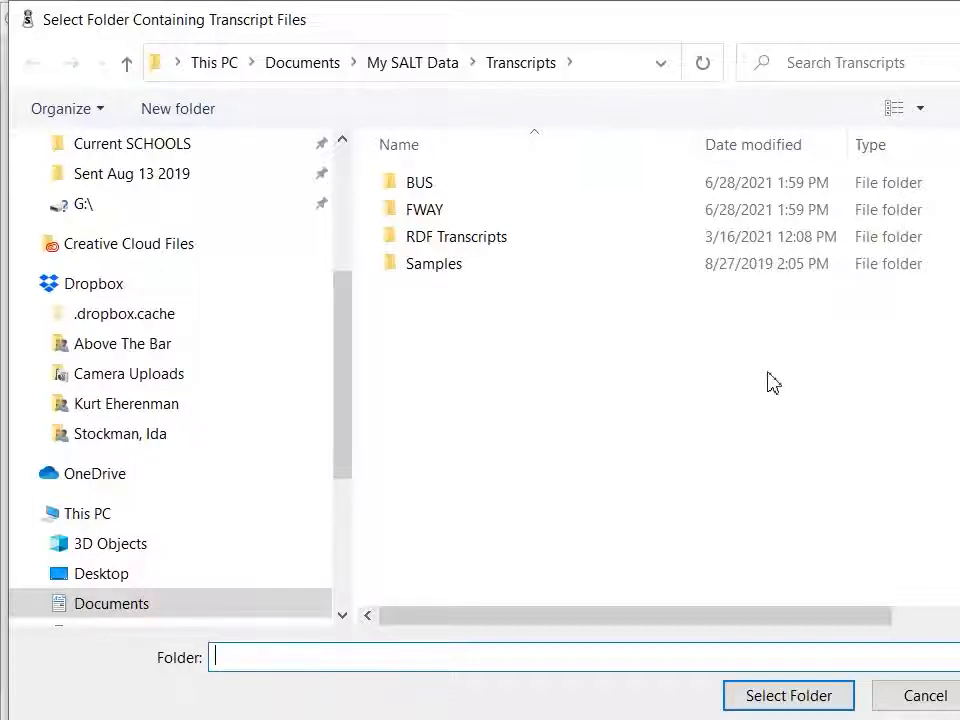
pyautogui.click(463, 186)
pyautogui.click(752, 700)
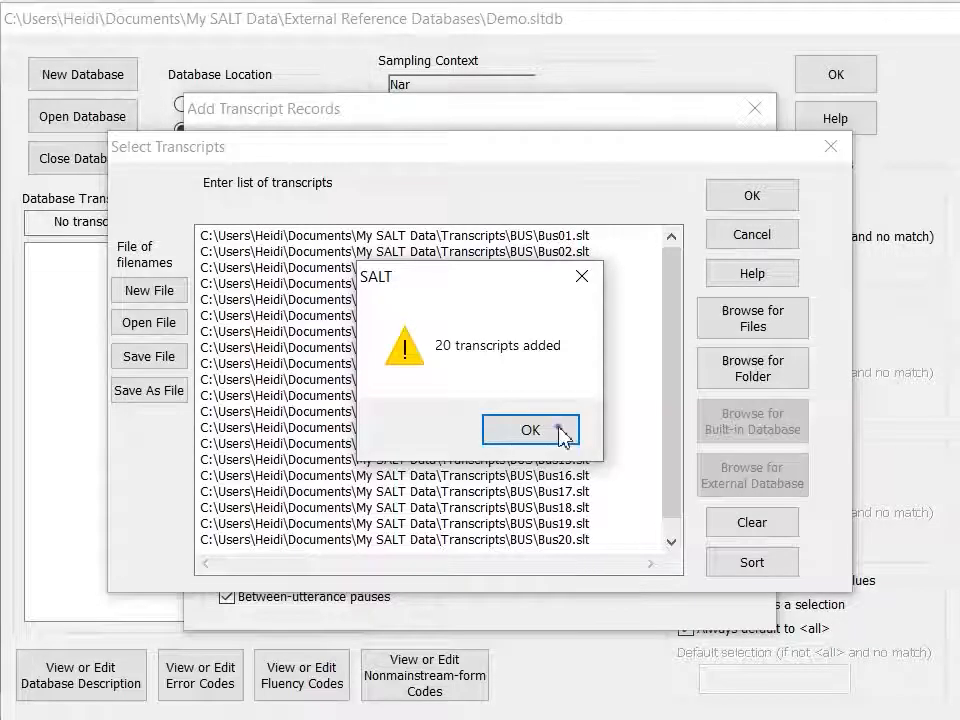
pyautogui.click(530, 430)
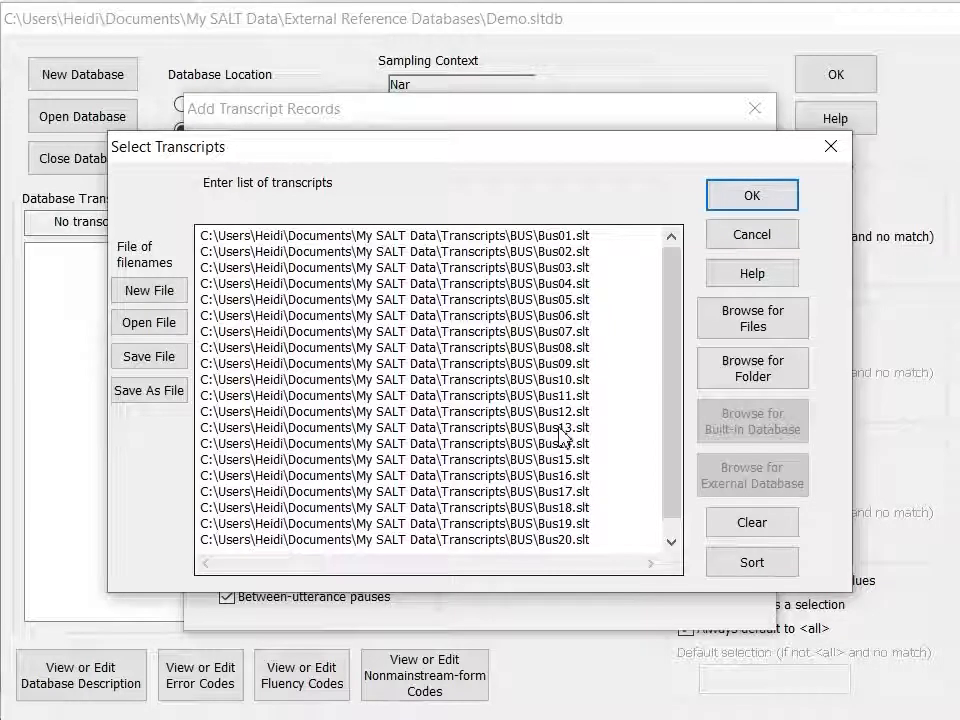
pyautogui.click(753, 202)
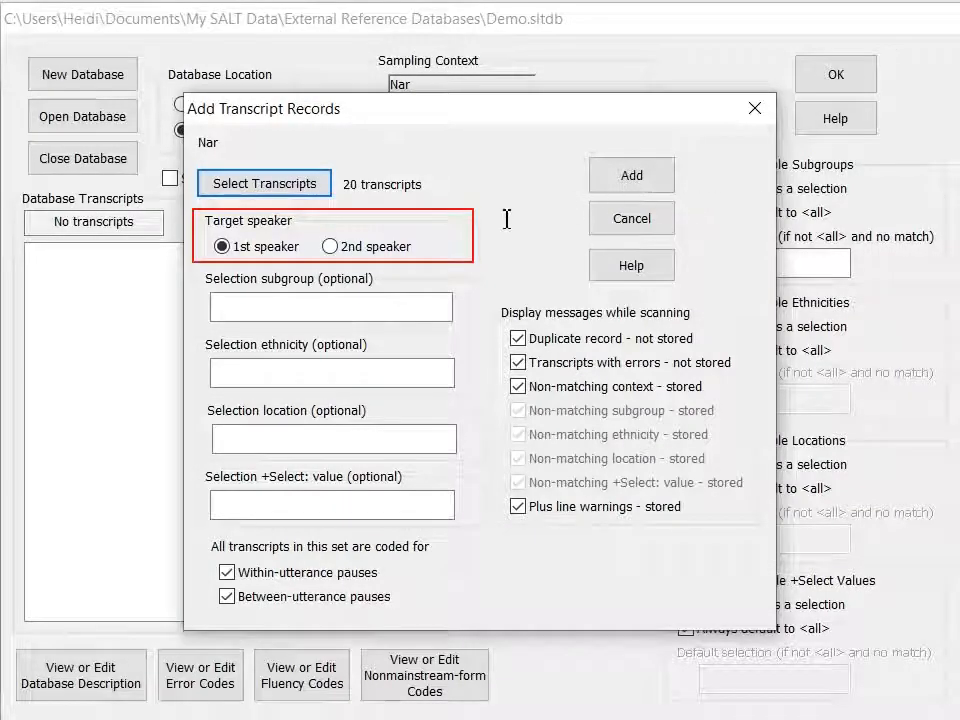
# Step: Assign the selection subgroup Bus to the chosen transcripts and add them to the database
pyautogui.click(369, 309)
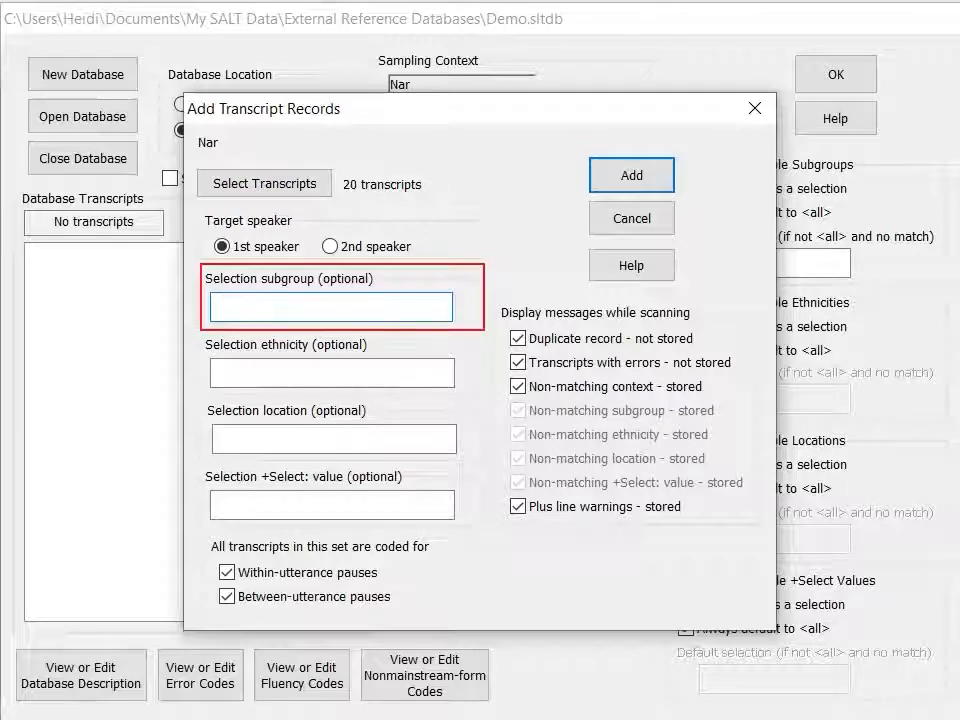
pyautogui.write('Bu')
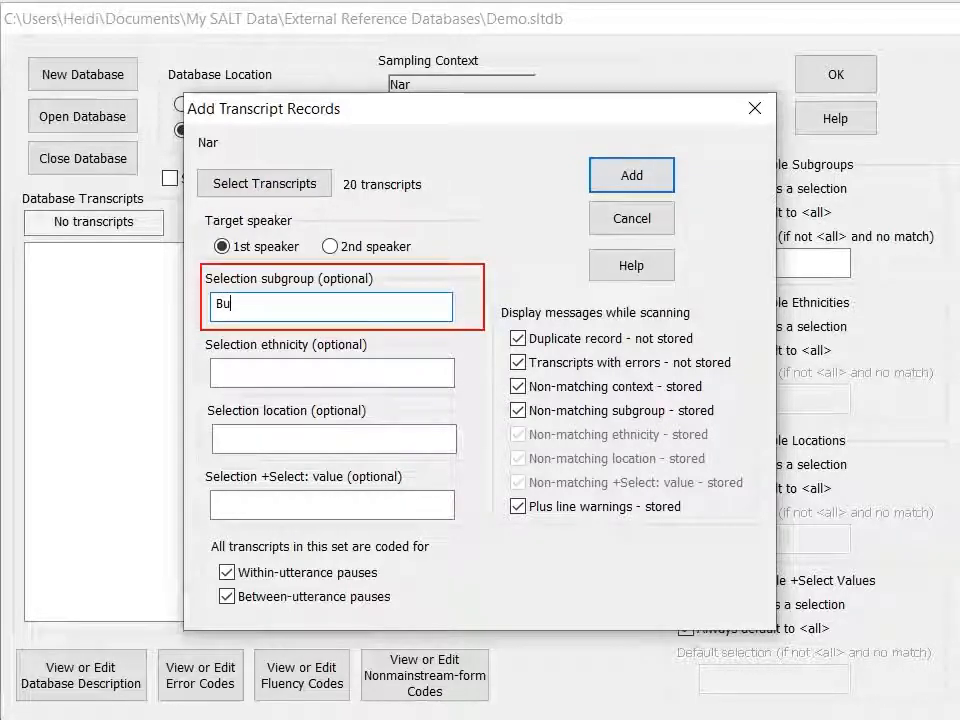
pyautogui.write('s')
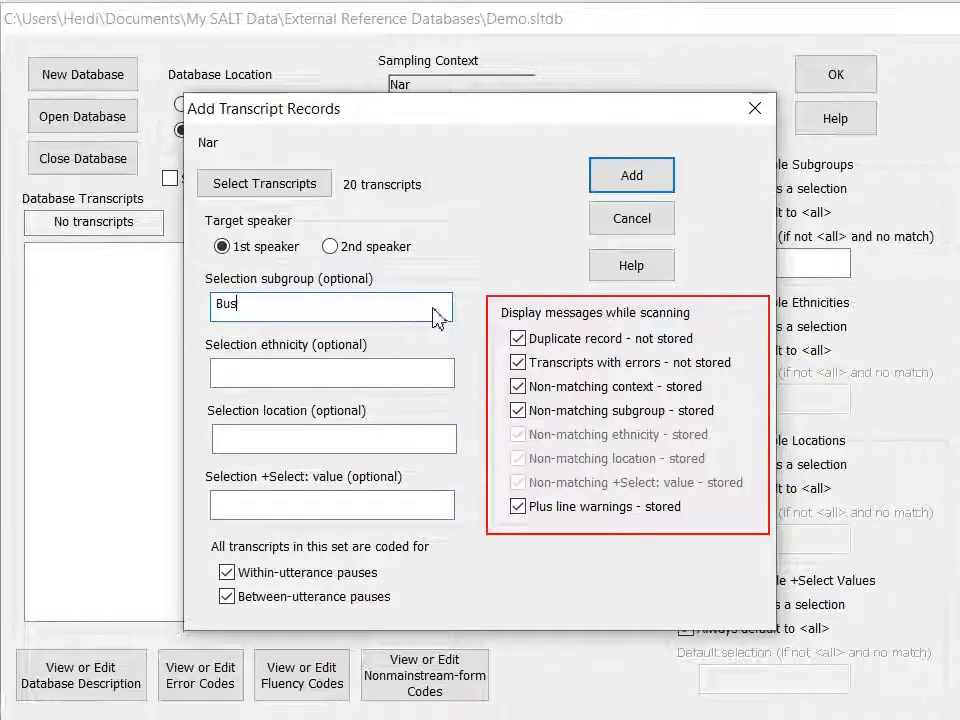
pyautogui.click(639, 170)
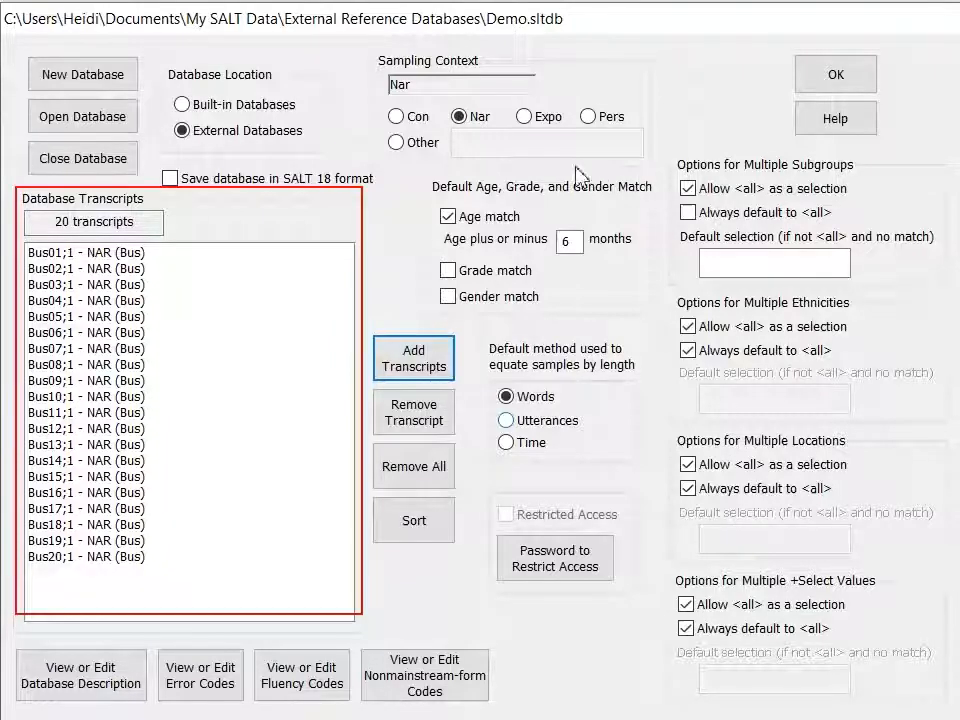
# Step: Start another set of transcript records and select all transcripts in the FWAY folder
pyautogui.click(401, 362)
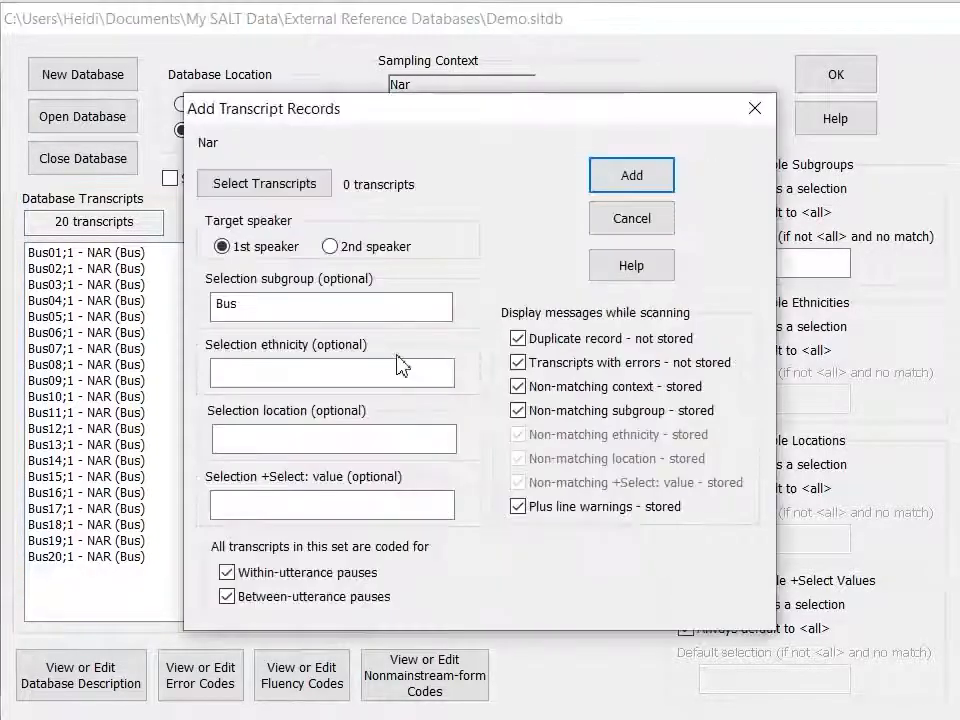
pyautogui.click(298, 184)
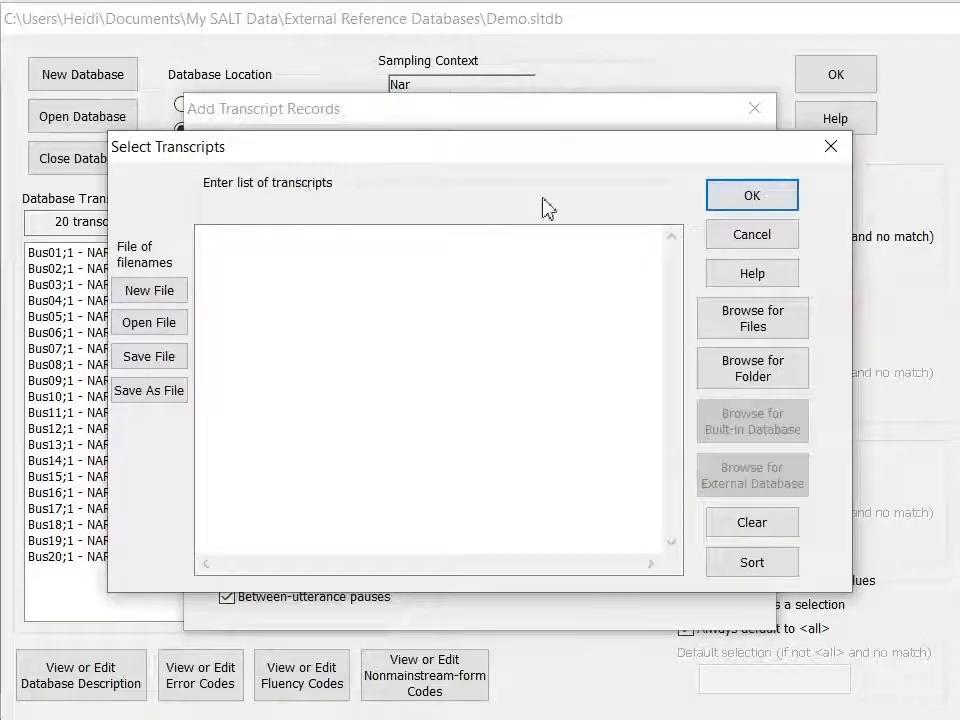
pyautogui.click(745, 378)
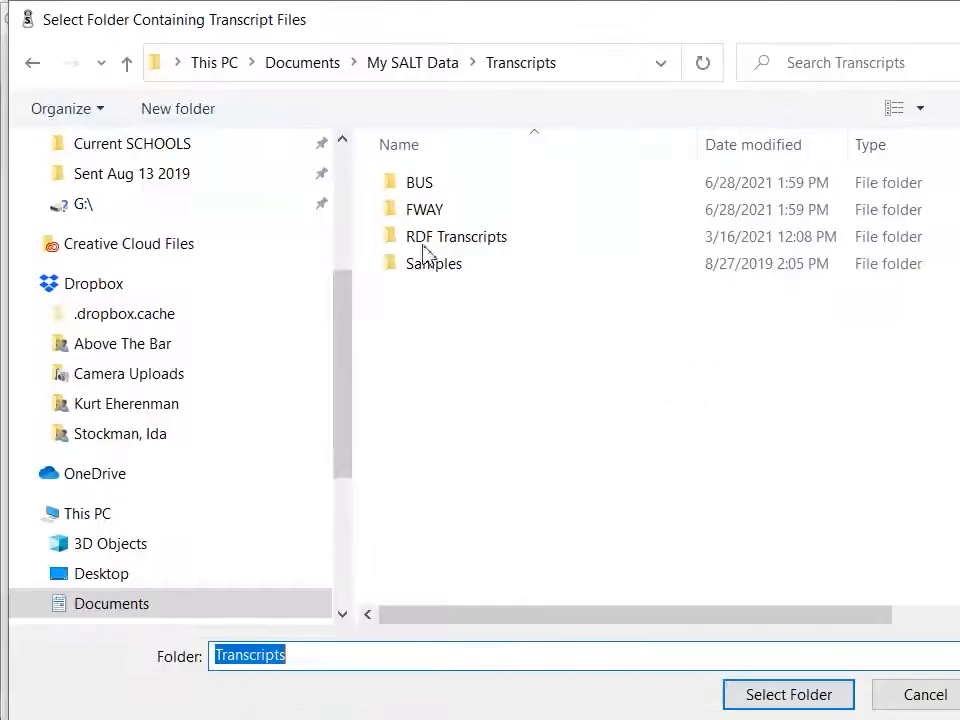
pyautogui.click(420, 209)
pyautogui.click(774, 697)
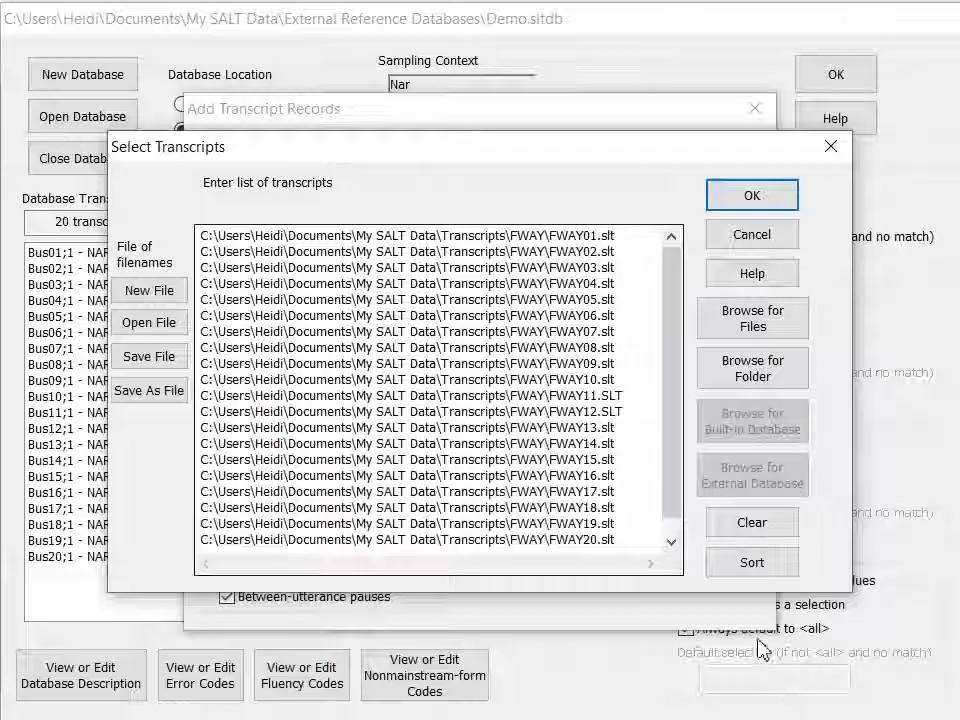
pyautogui.click(717, 198)
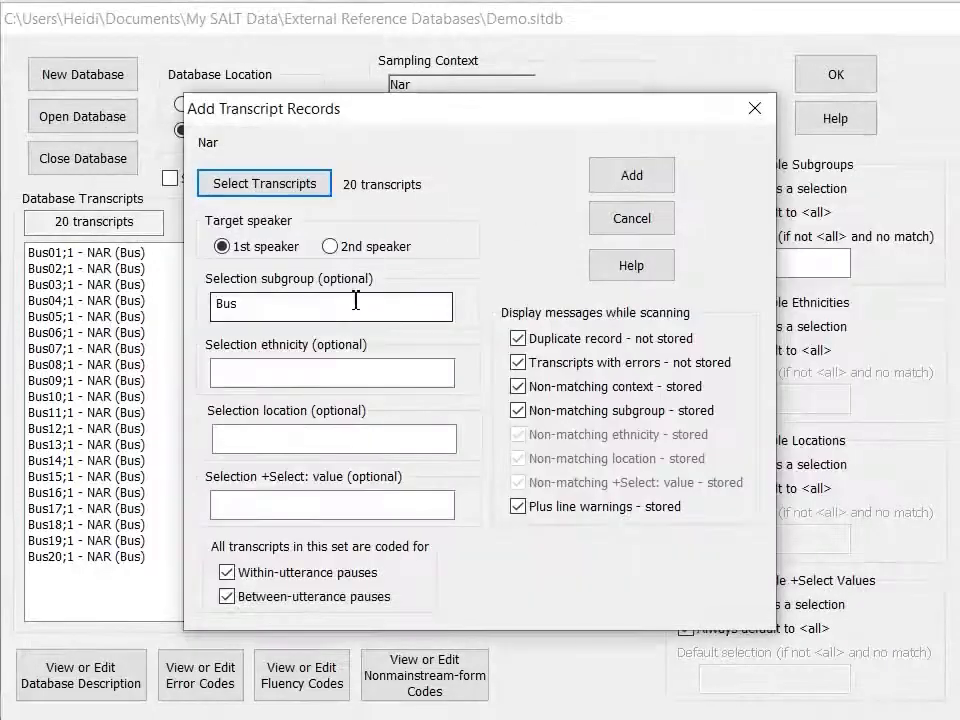
# Step: Add the second transcript set under the subgroup FWAY and disallow <all> as a selection for multiple subgroups
pyautogui.moveTo(356, 301); pyautogui.dragTo(136, 283)
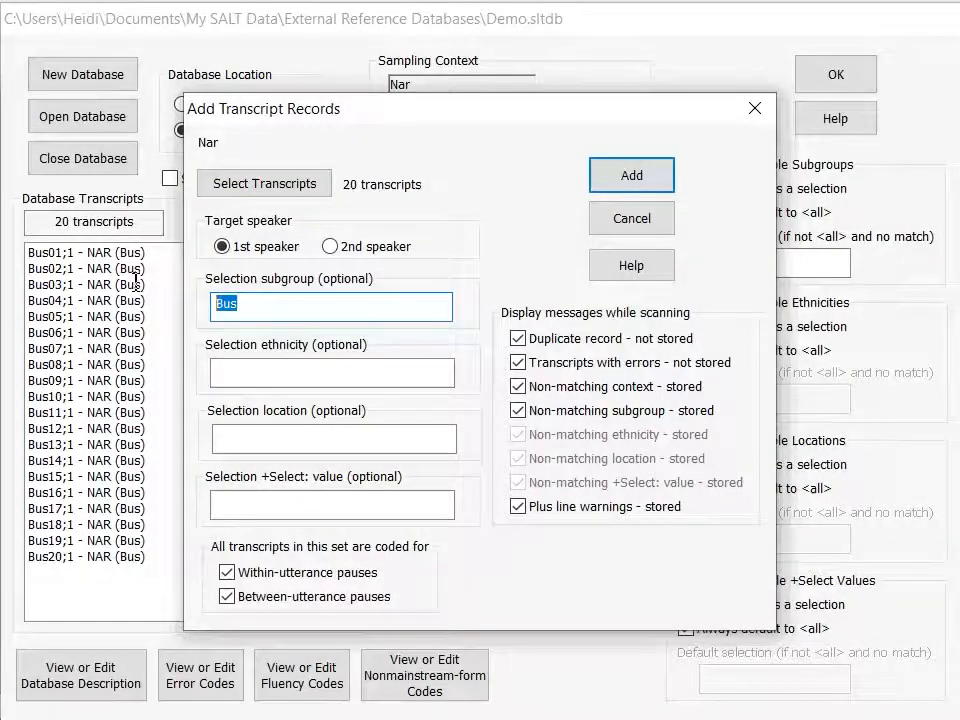
pyautogui.write('FWAY')
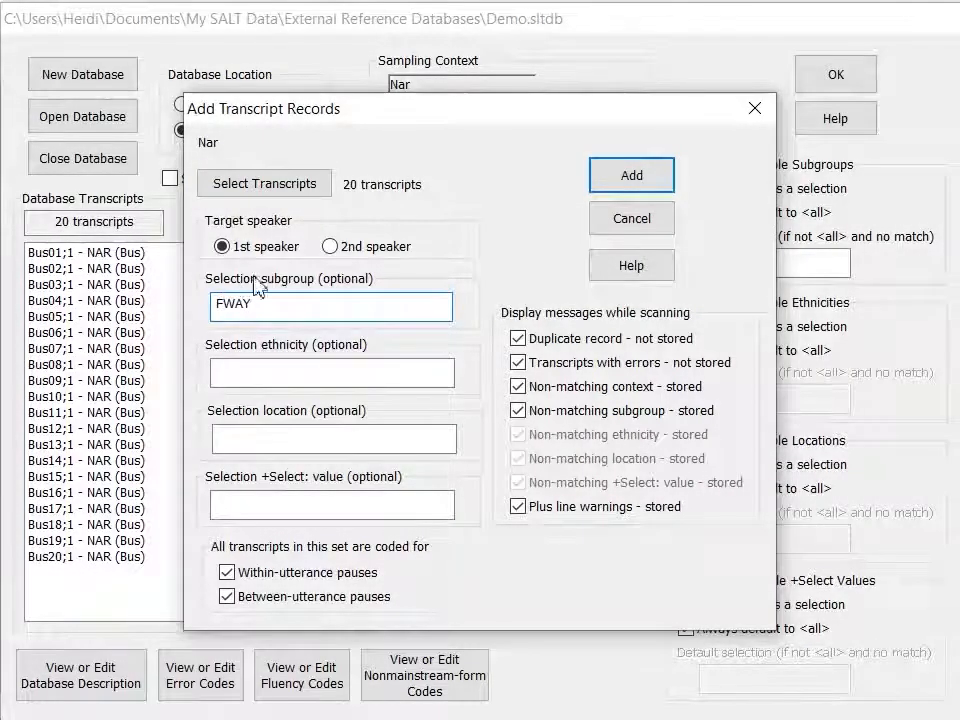
pyautogui.click(620, 198)
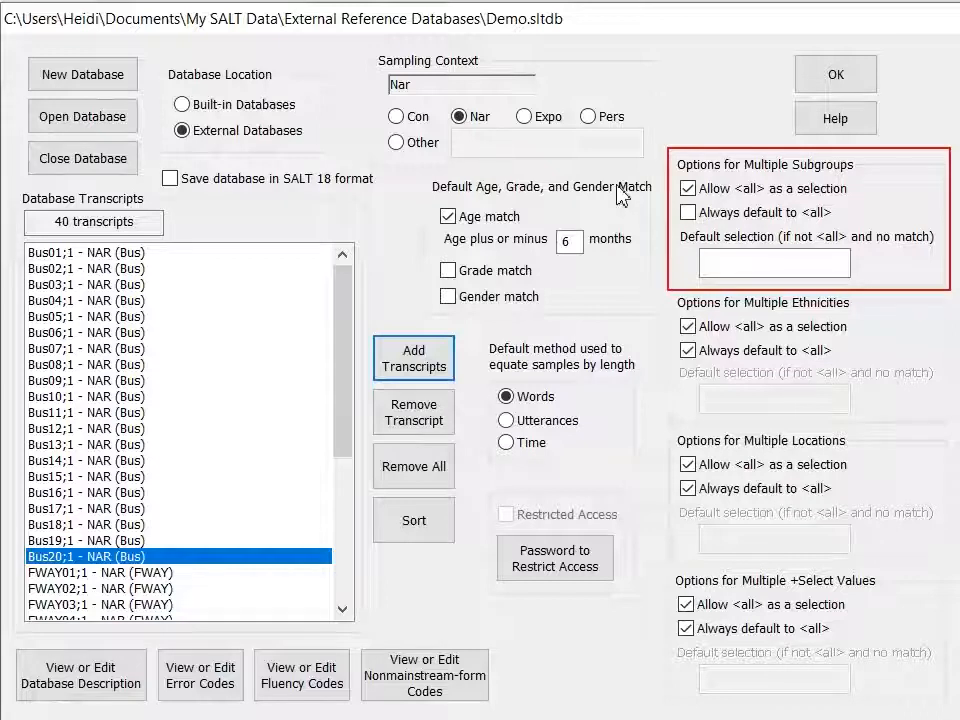
pyautogui.click(688, 188)
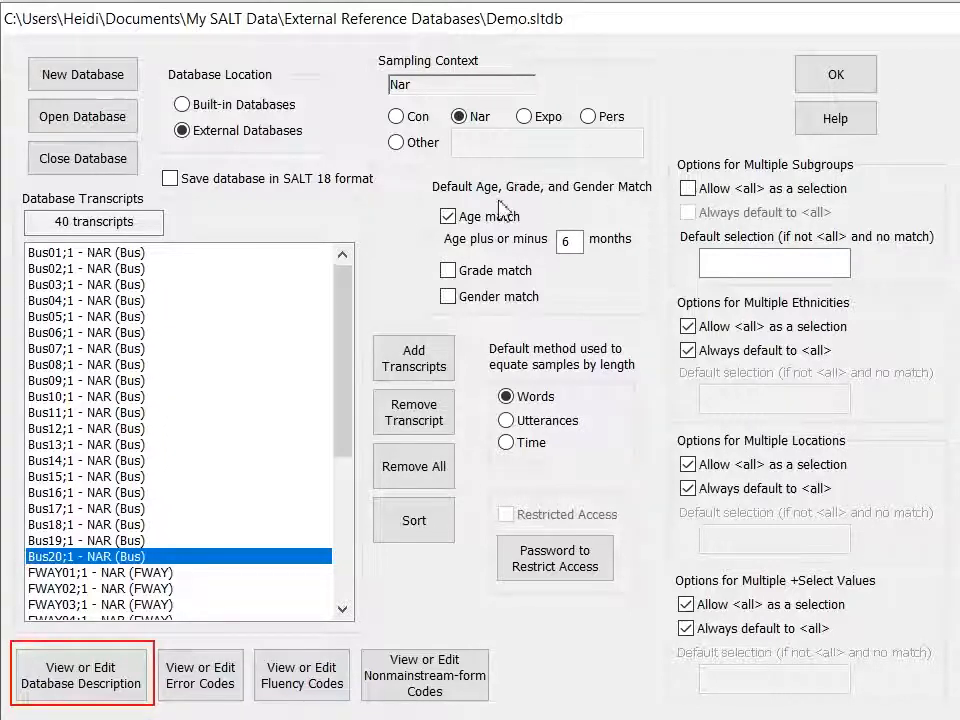
# Step: Enter the database description "Demo database contains narrative story retells from young children based on two different stories."
pyautogui.click(104, 678)
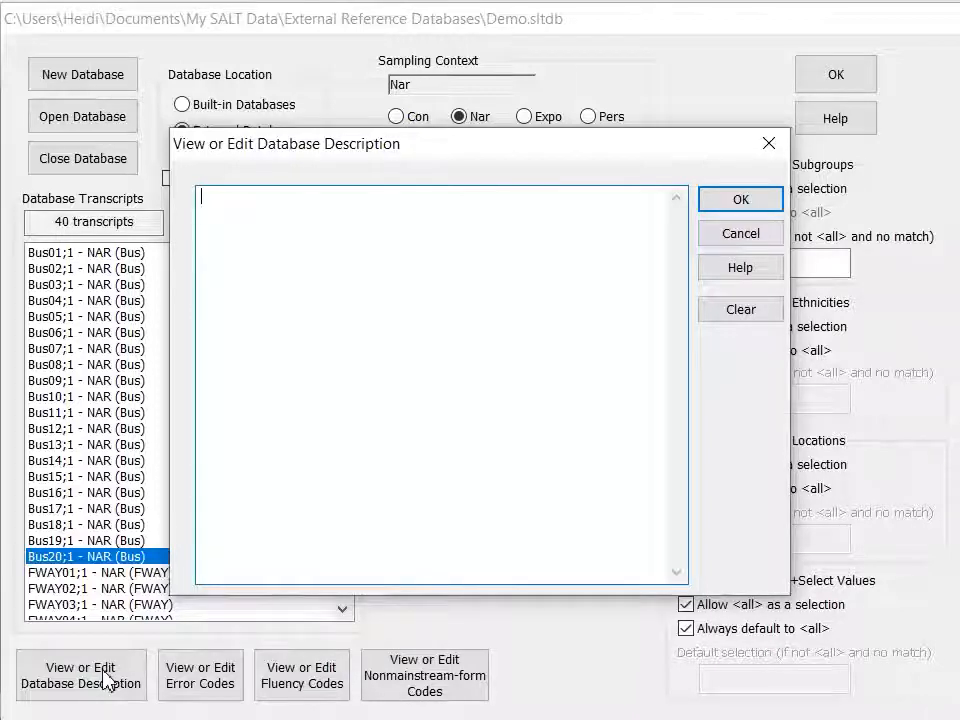
pyautogui.write('Demo databa')
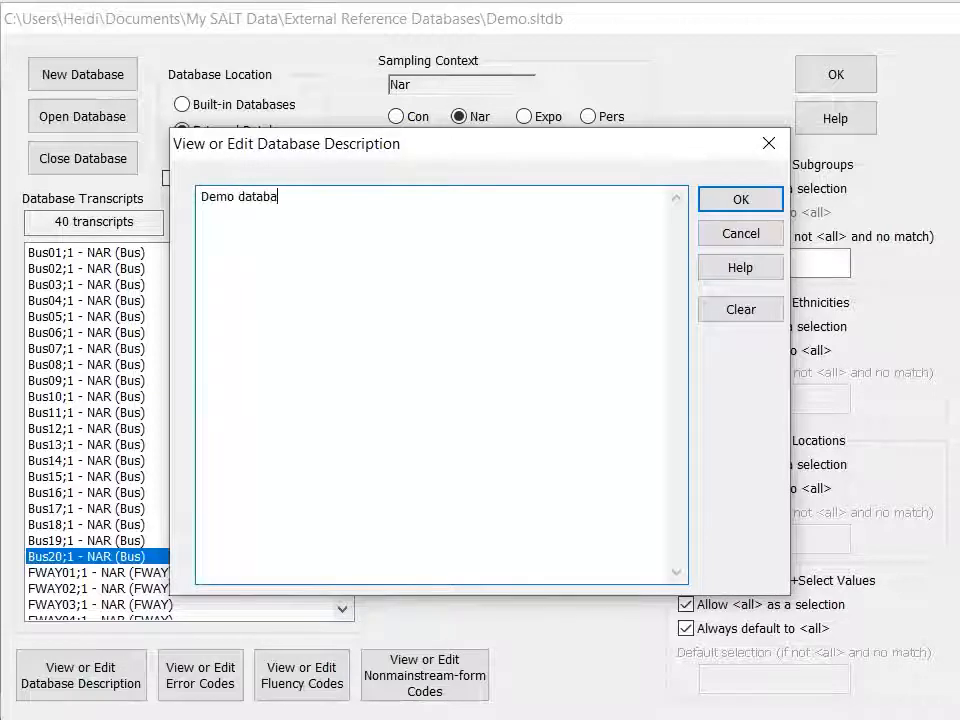
pyautogui.write('se contains narrative story re')
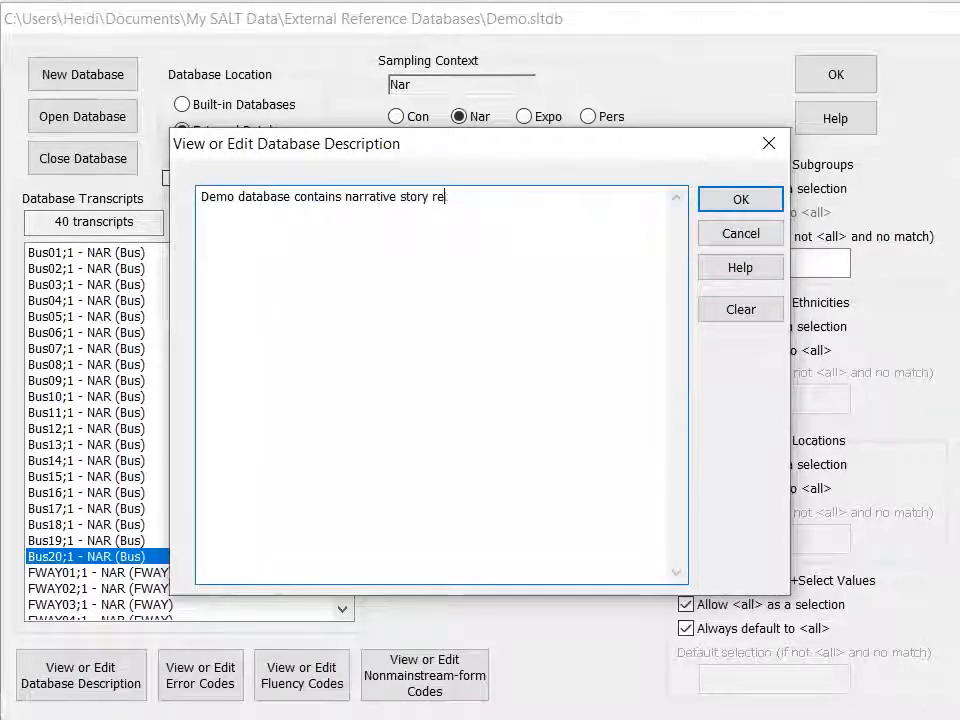
pyautogui.write('tells from young children based on two different s')
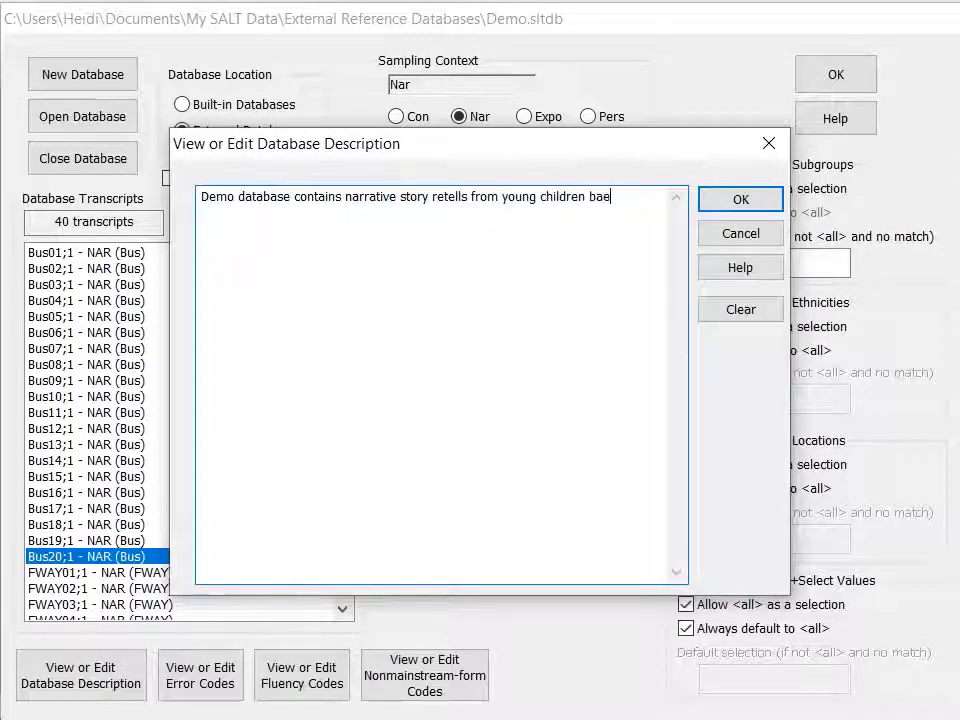
pyautogui.write('tories.')
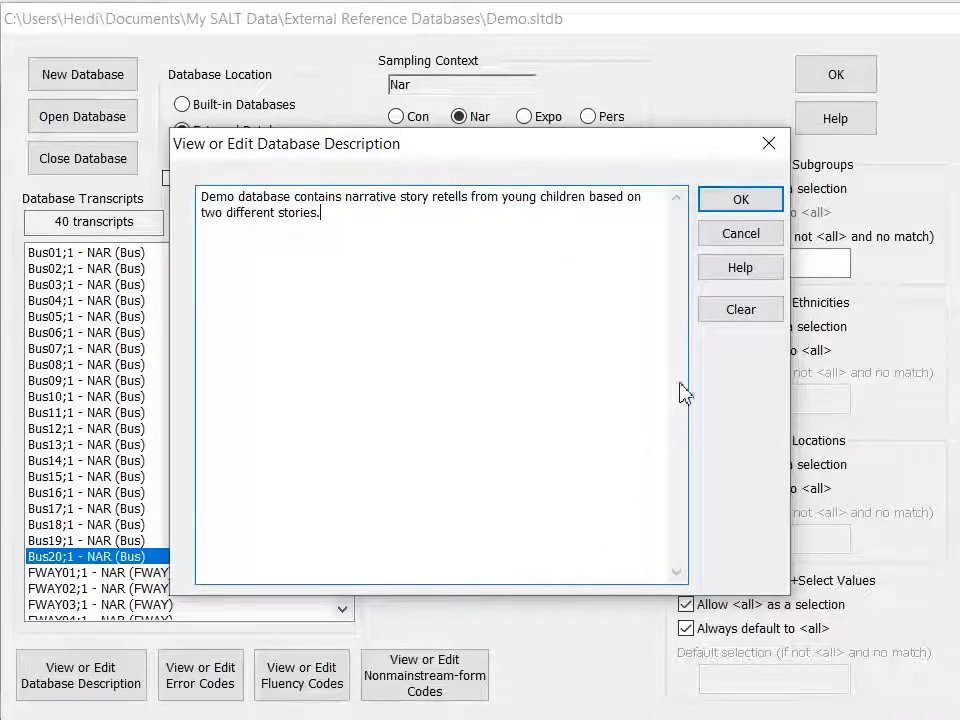
pyautogui.click(710, 199)
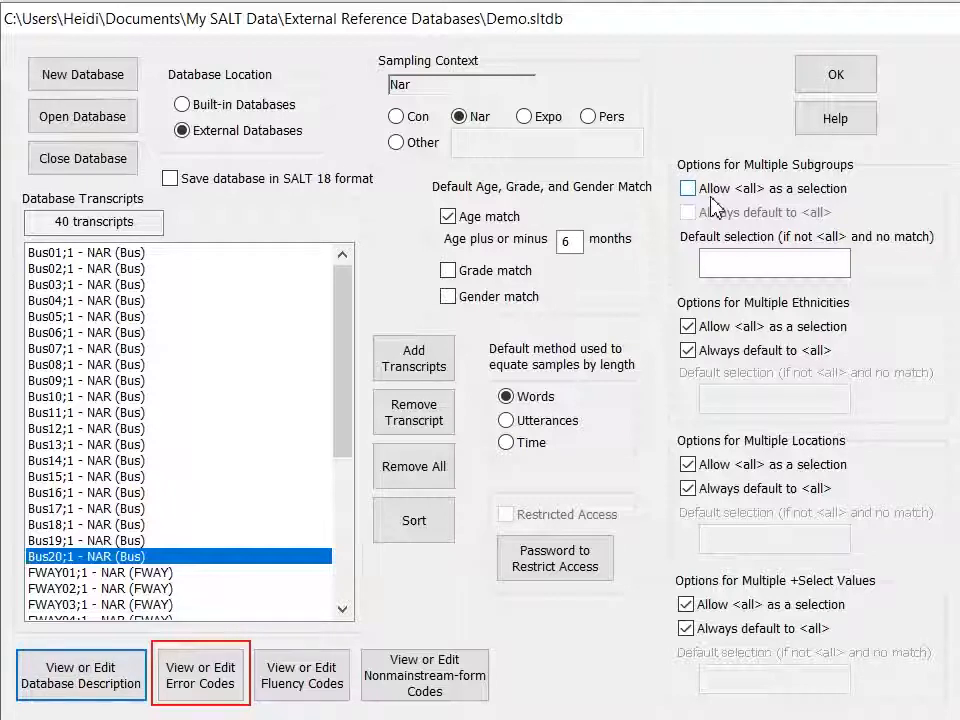
# Step: Review the list of error codes associated with the database and accept it as is
pyautogui.click(200, 680)
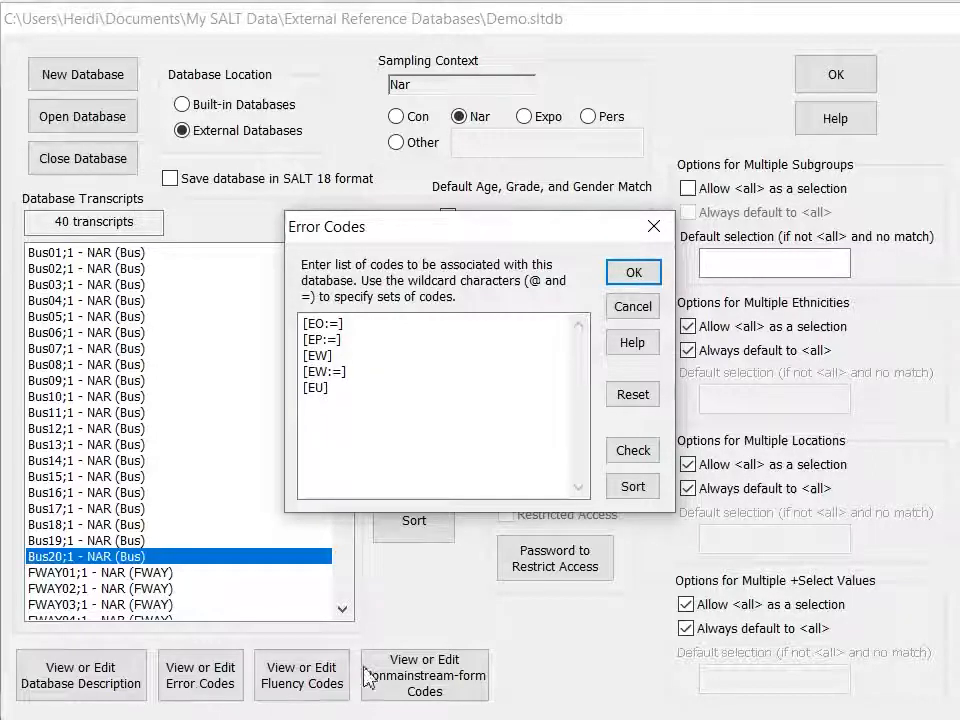
pyautogui.click(625, 275)
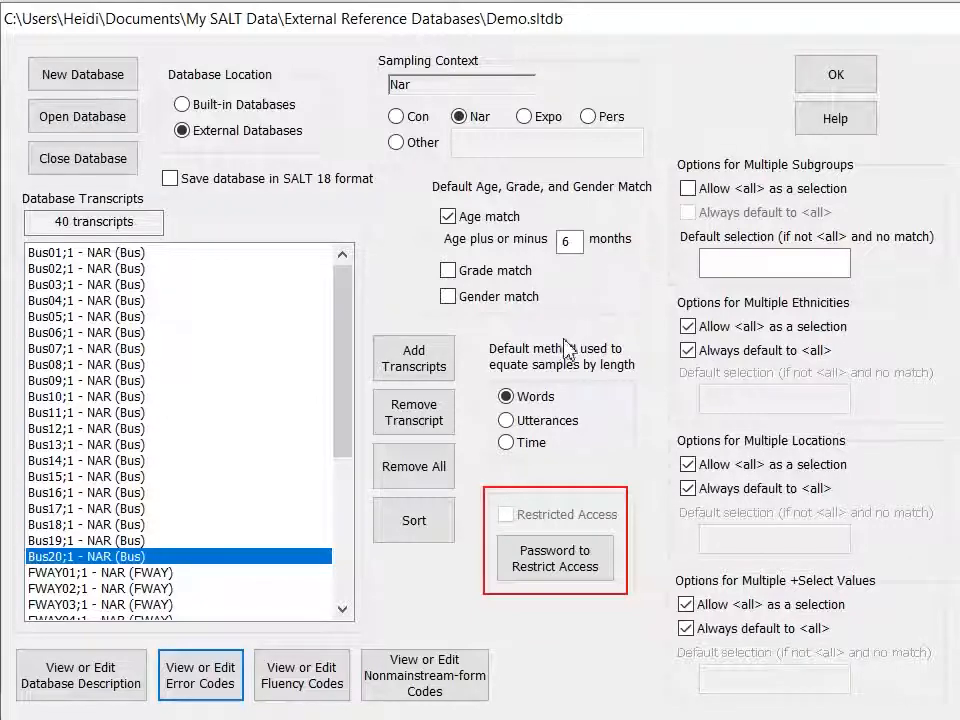
# Step: Restrict access to the Demo database by entering and retyping a database password
pyautogui.click(547, 578)
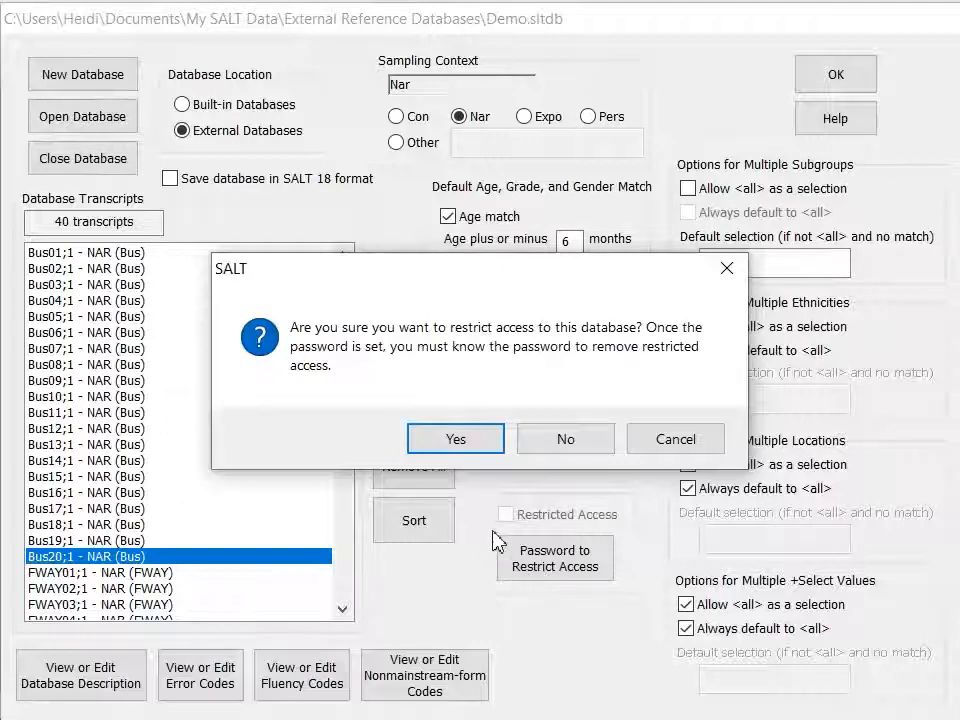
pyautogui.click(484, 448)
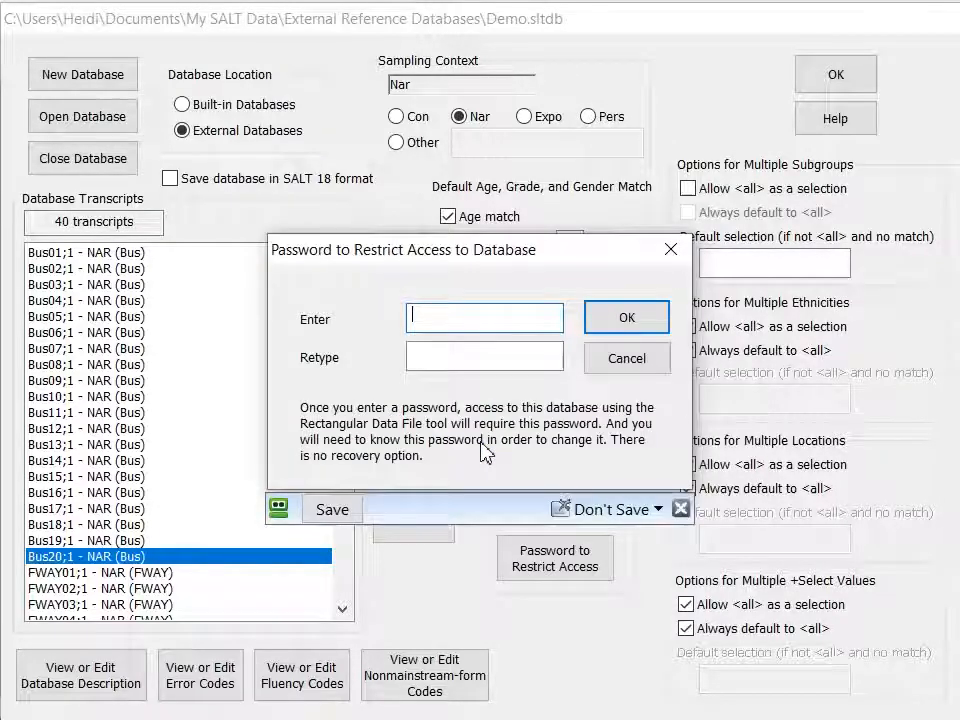
pyautogui.write('••••••')
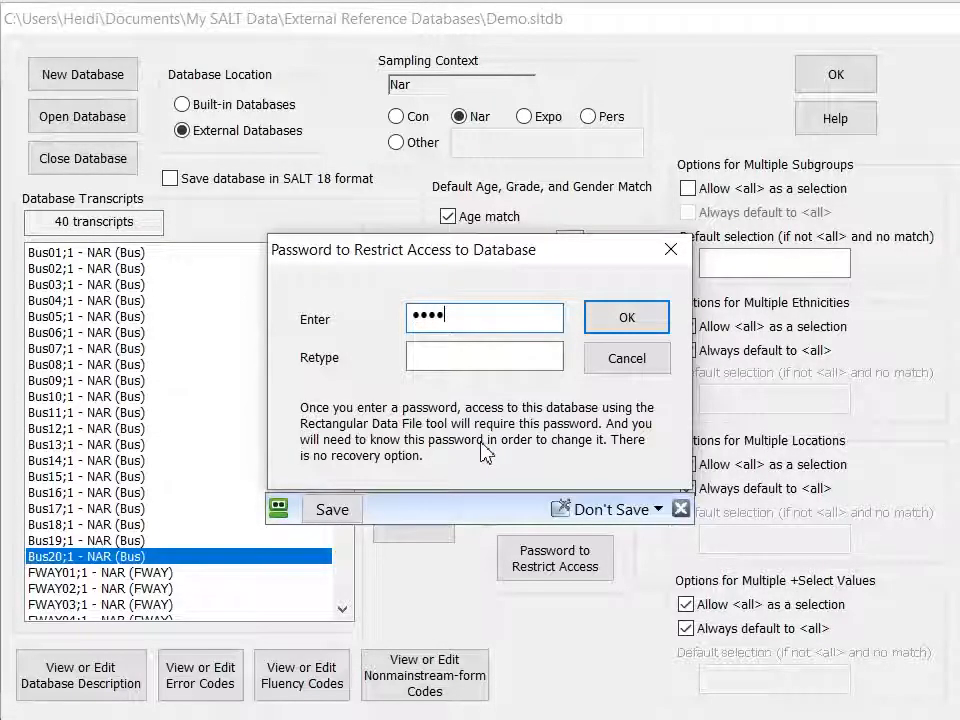
pyautogui.press('Tab')
pyautogui.write('••••••')
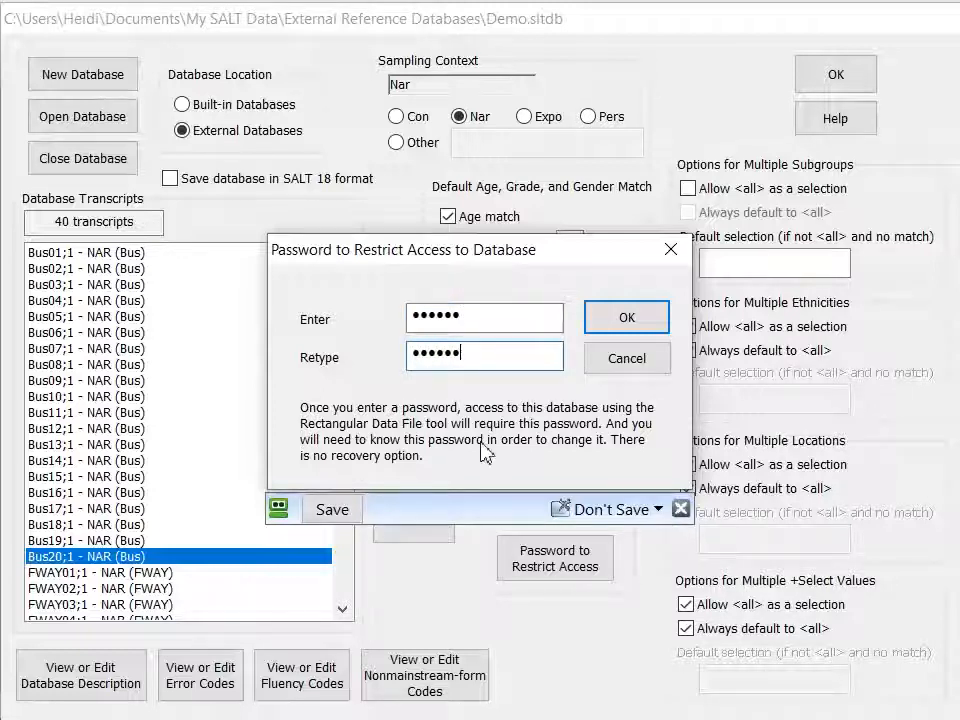
pyautogui.click(646, 330)
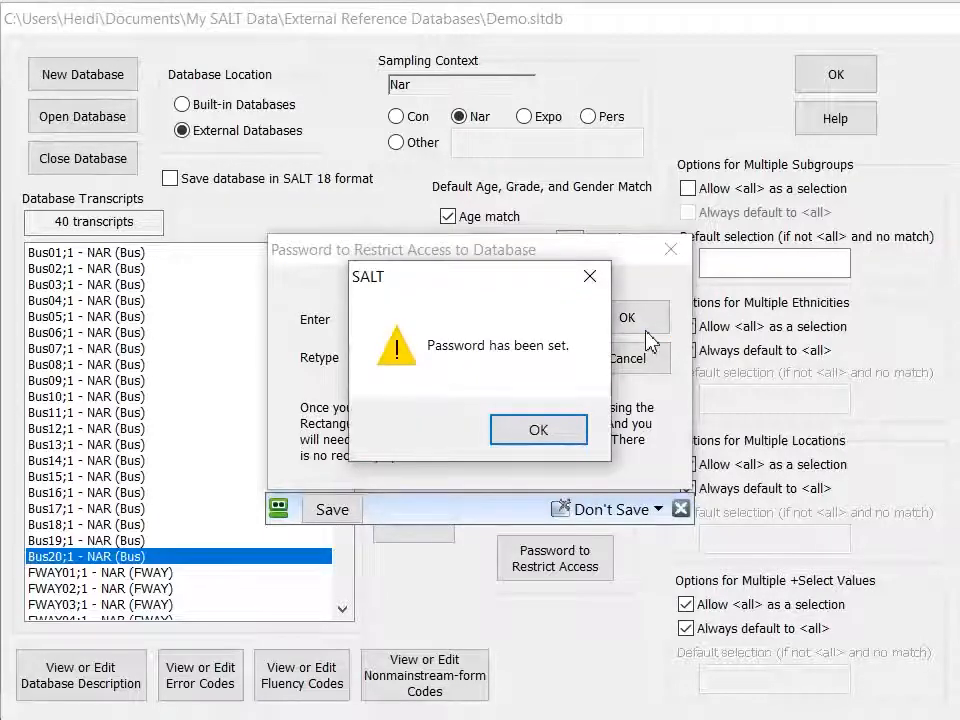
pyautogui.click(561, 443)
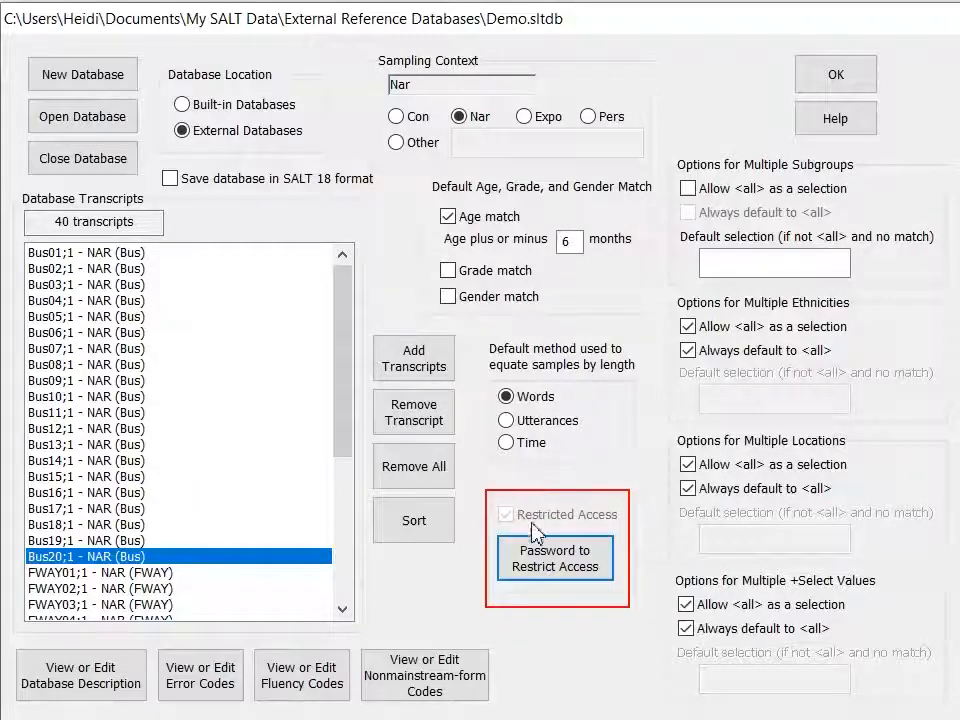
# Step: Remove the access restriction from the Demo database by entering its current password
pyautogui.click(520, 565)
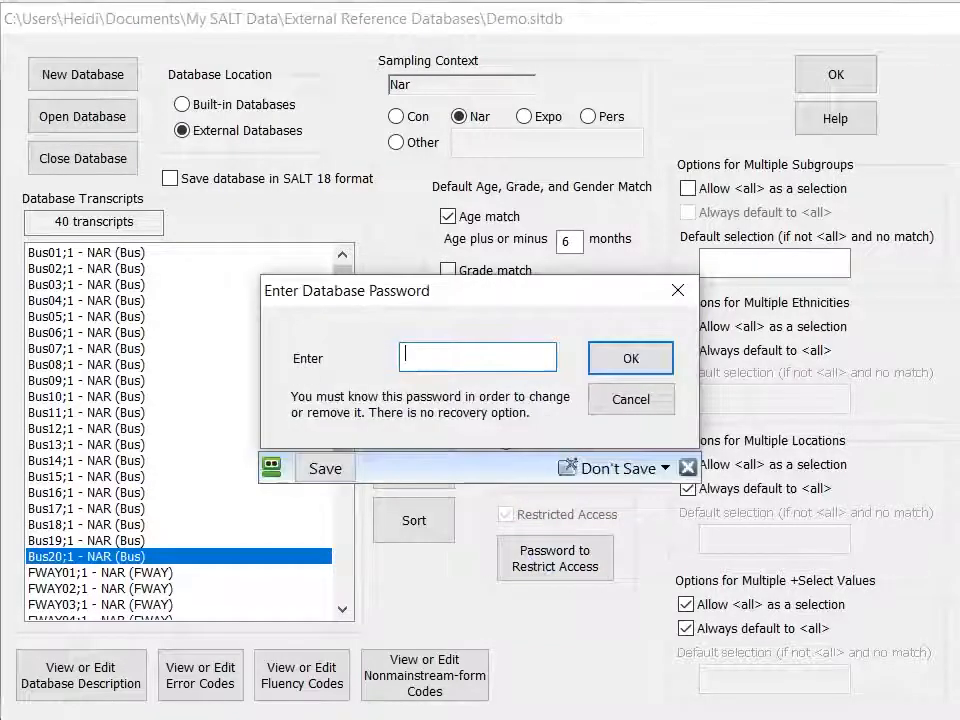
pyautogui.write('******')
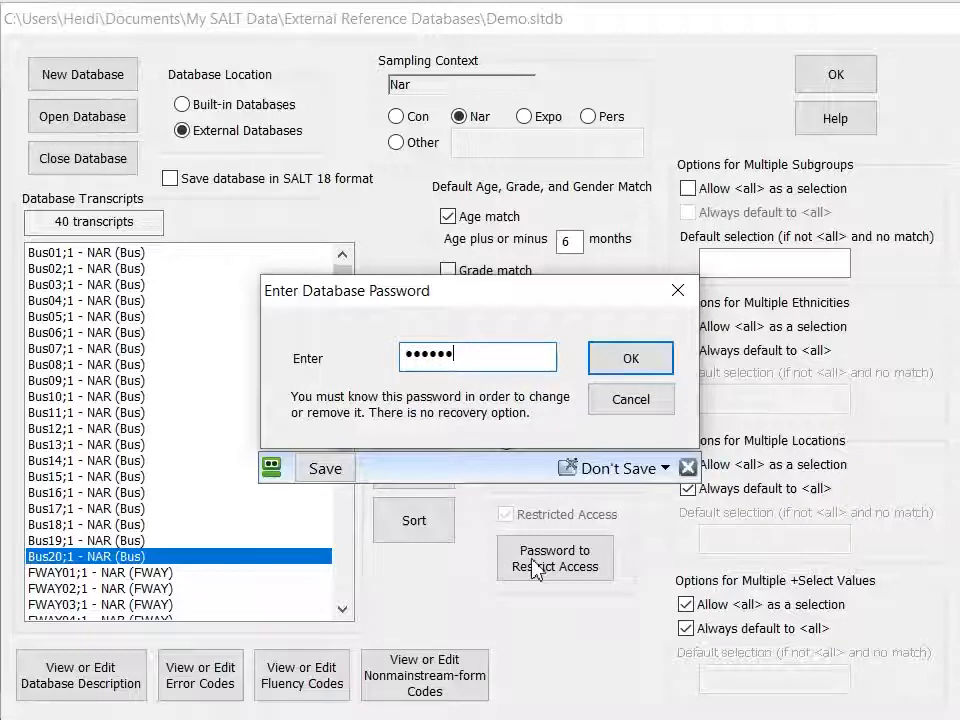
pyautogui.click(664, 364)
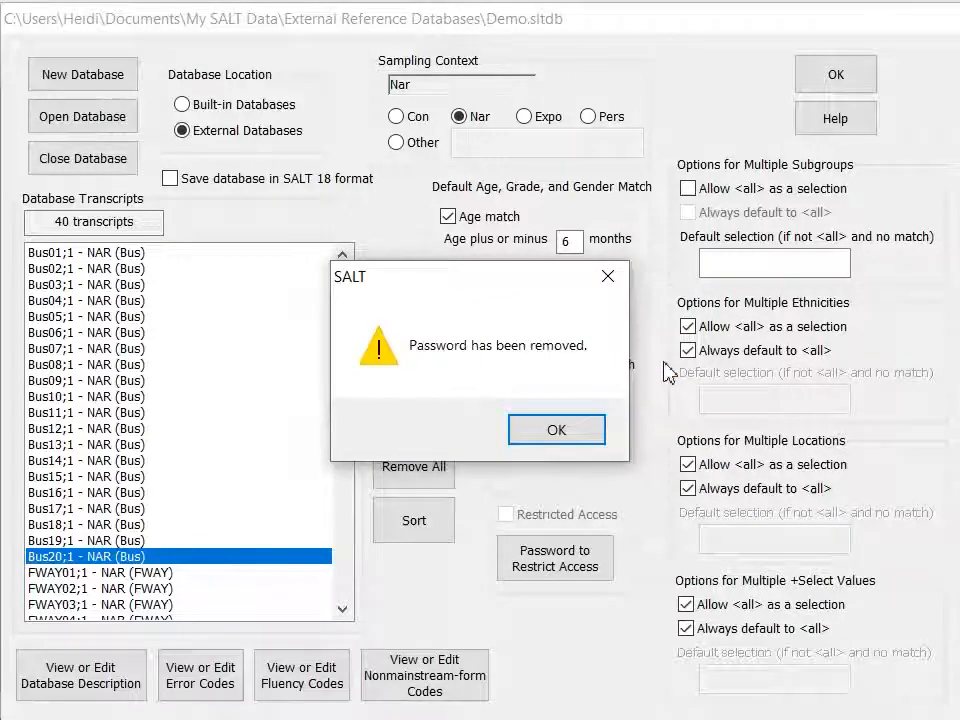
pyautogui.click(558, 430)
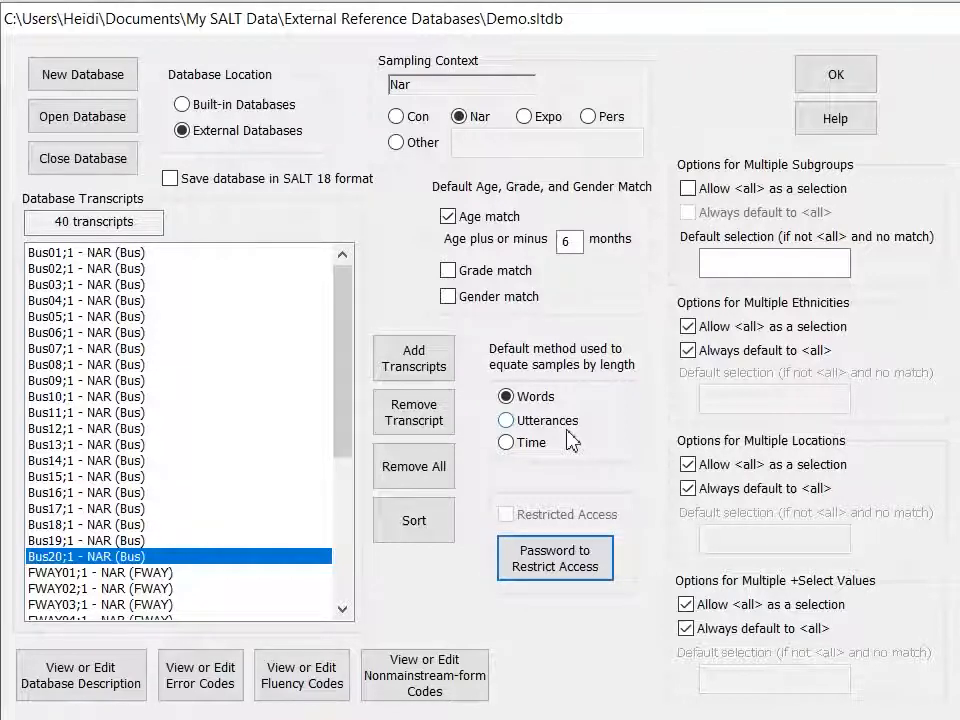
# Step: Finish building the Demo database, then reopen Demo.sltdb from the External Reference Databases folder in the Build Reference Database tool
pyautogui.click(823, 78)
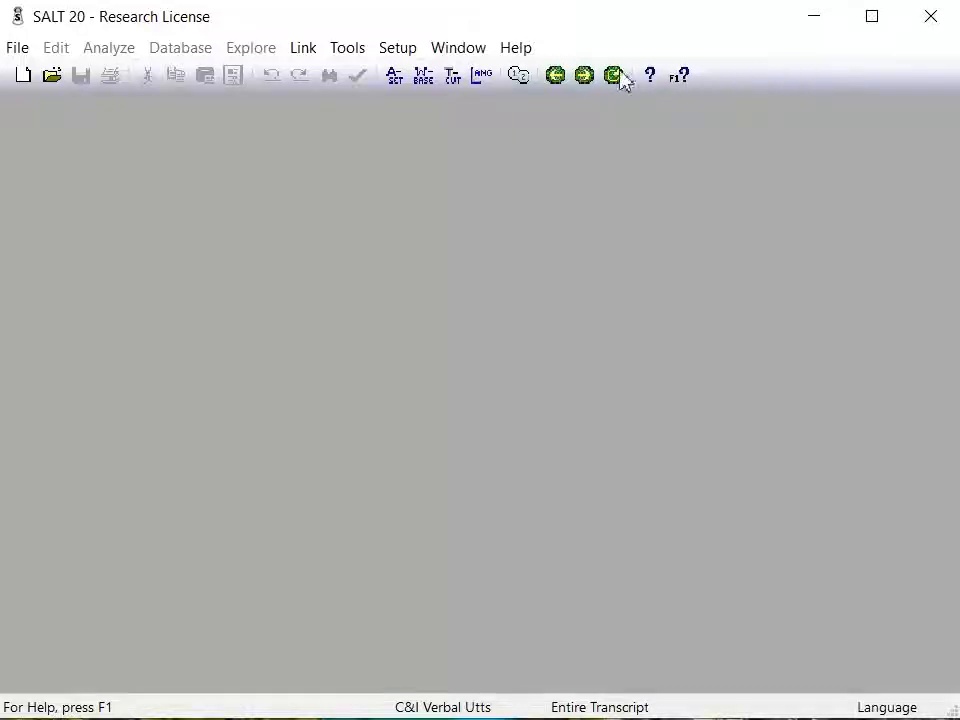
pyautogui.click(347, 48)
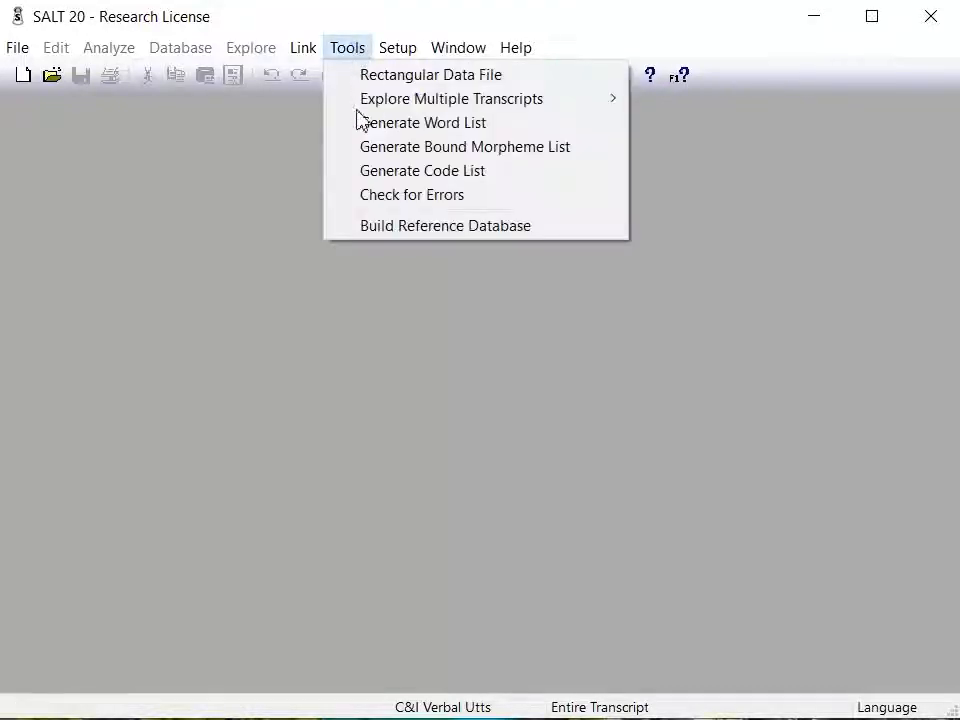
pyautogui.click(358, 227)
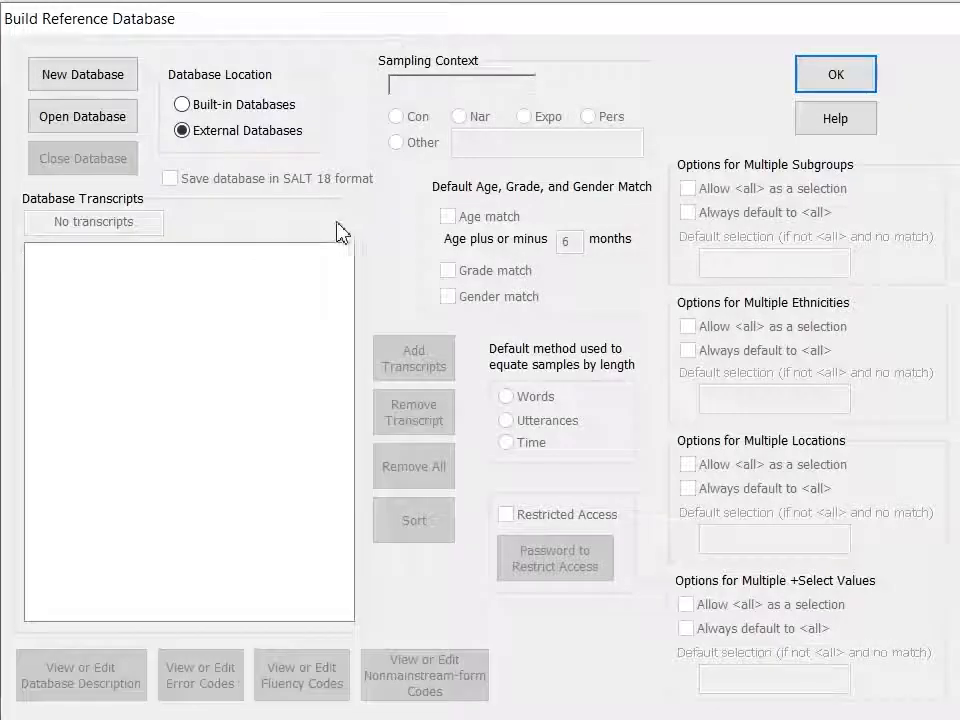
pyautogui.click(117, 118)
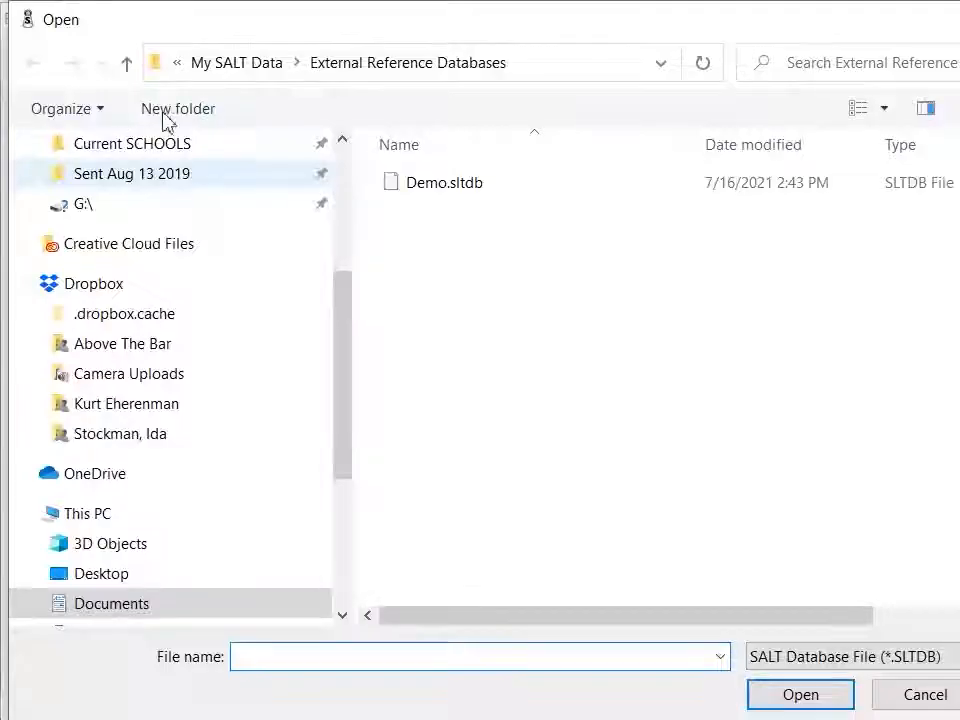
pyautogui.click(410, 185)
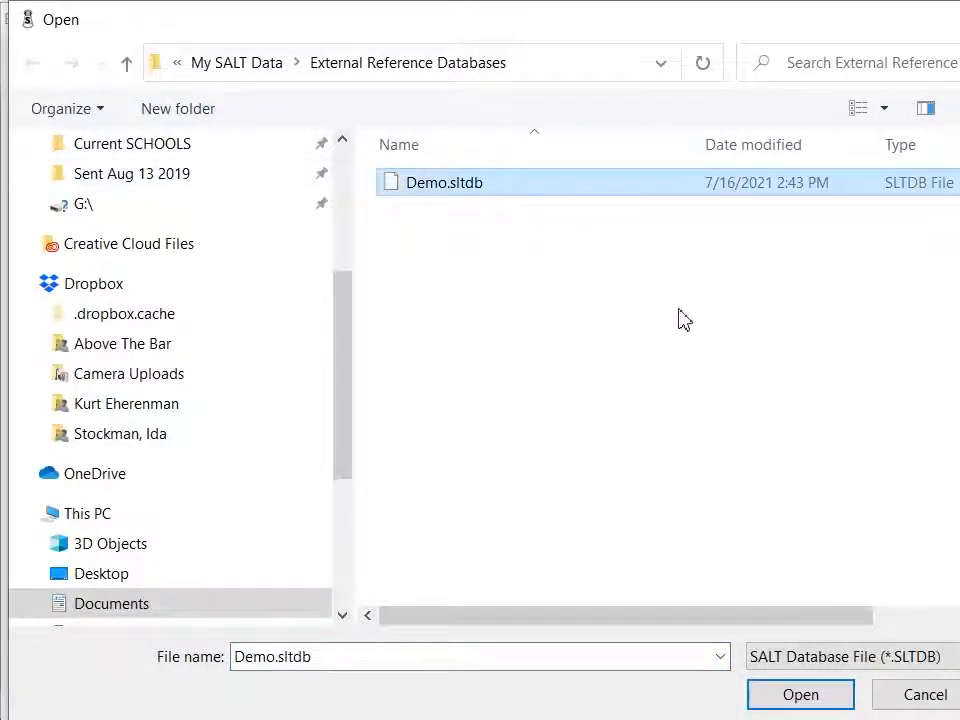
pyautogui.click(789, 692)
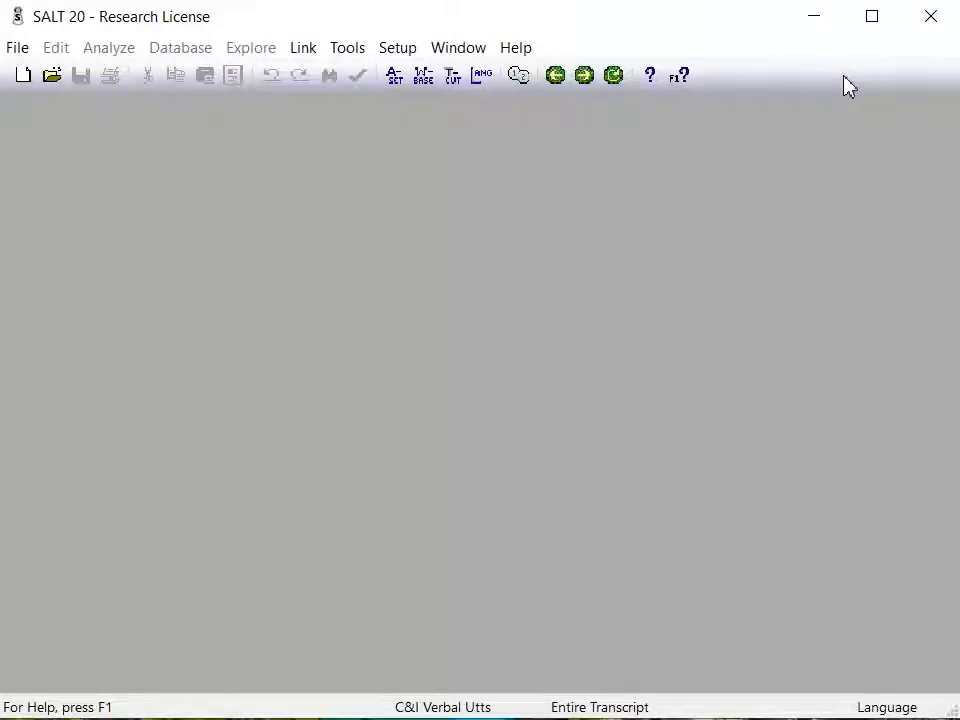
# Step: Open the 7;0 FWAY transcript from the Transcripts folder
pyautogui.click(53, 77)
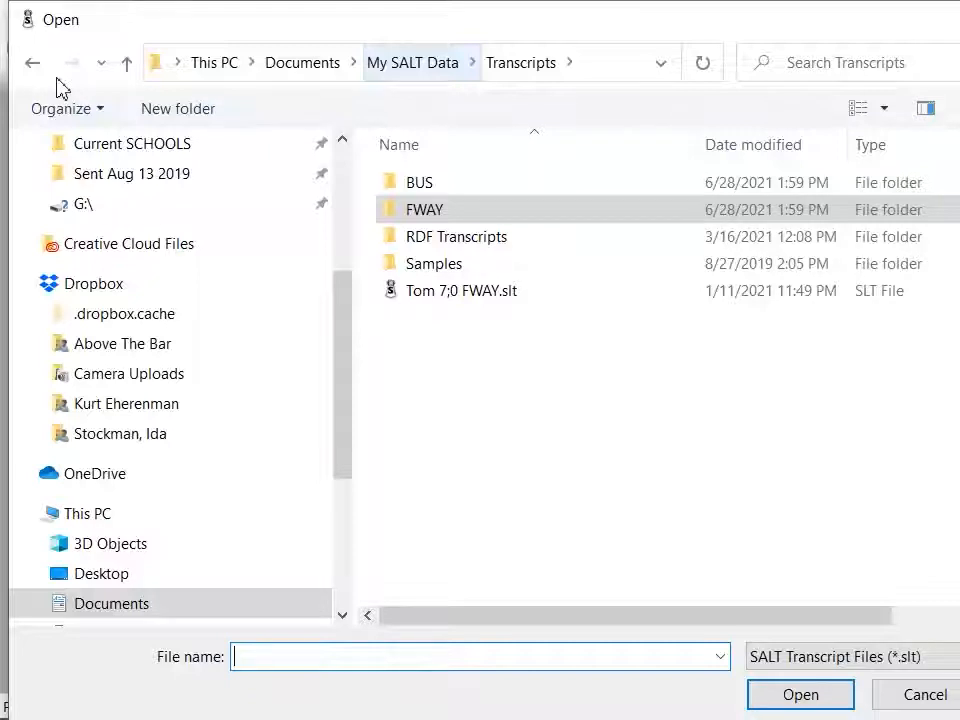
pyautogui.click(462, 294)
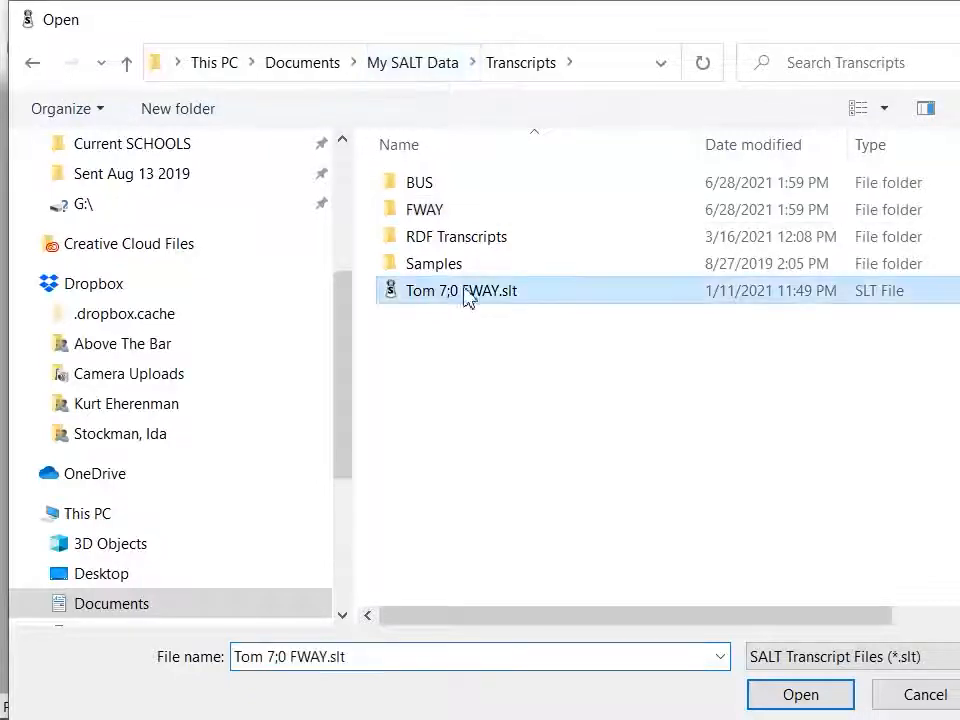
pyautogui.click(778, 700)
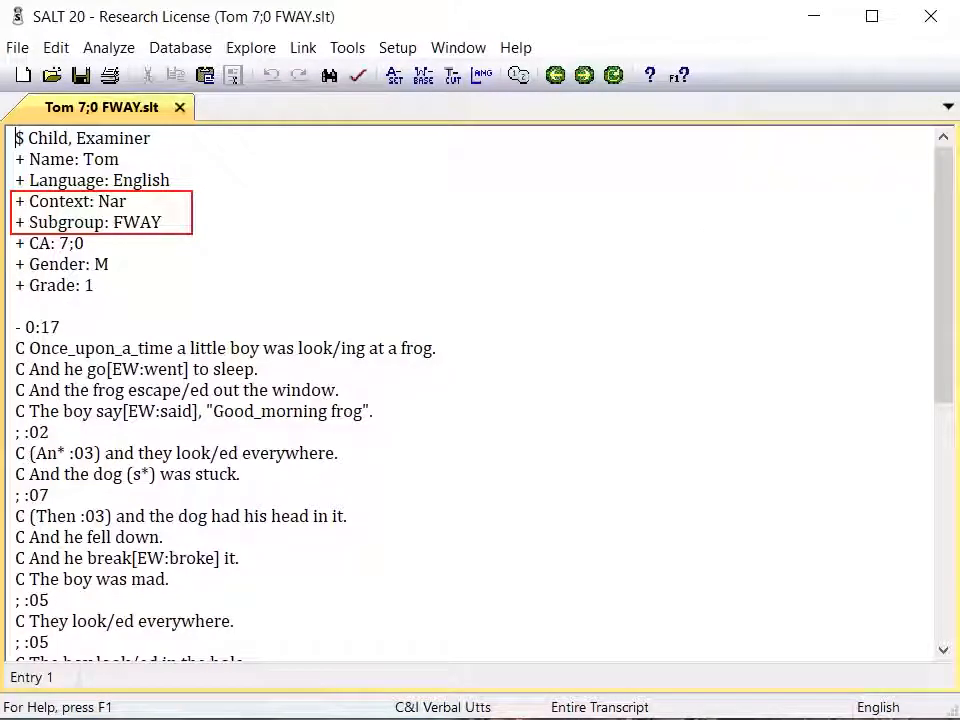
# Step: Select the external database Demo.sltdb as the comparison database for the open transcript
pyautogui.hotkey('alt', 'd')
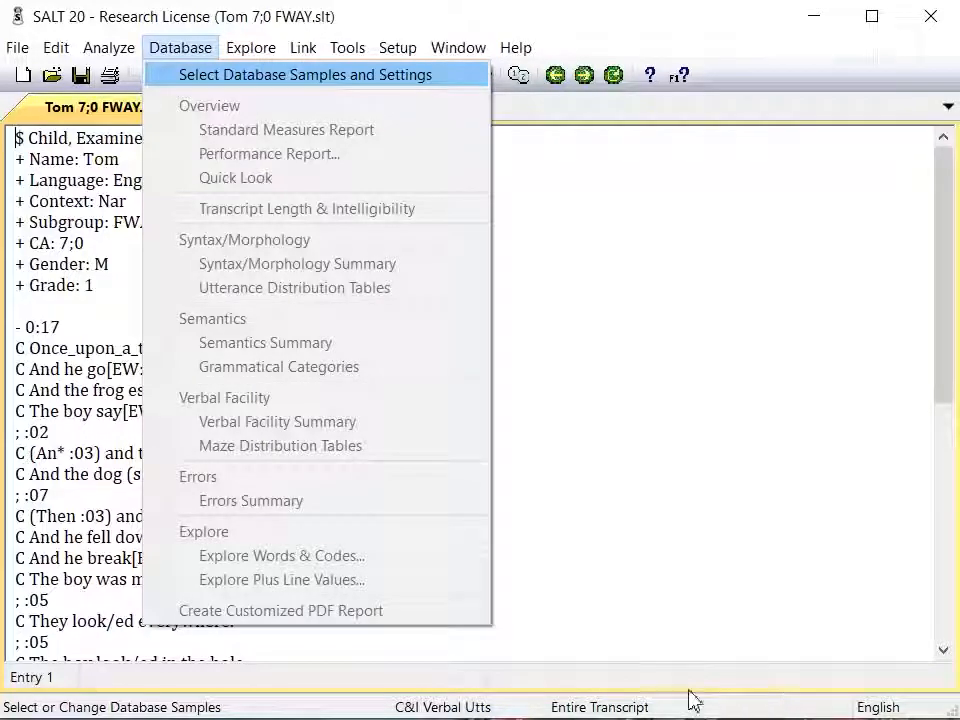
pyautogui.click(183, 80)
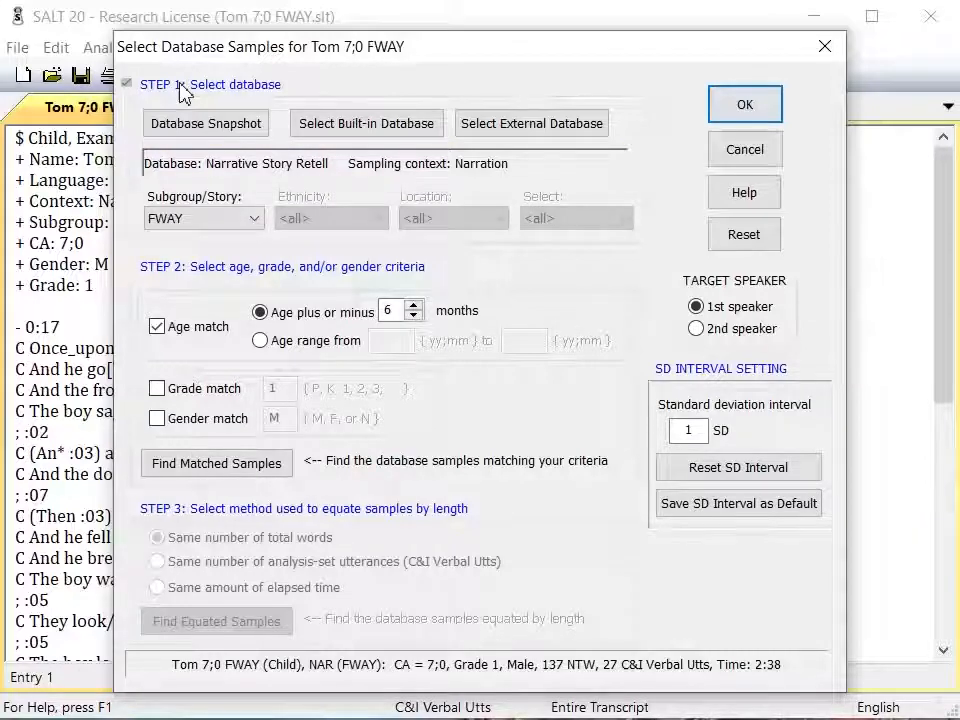
pyautogui.click(488, 124)
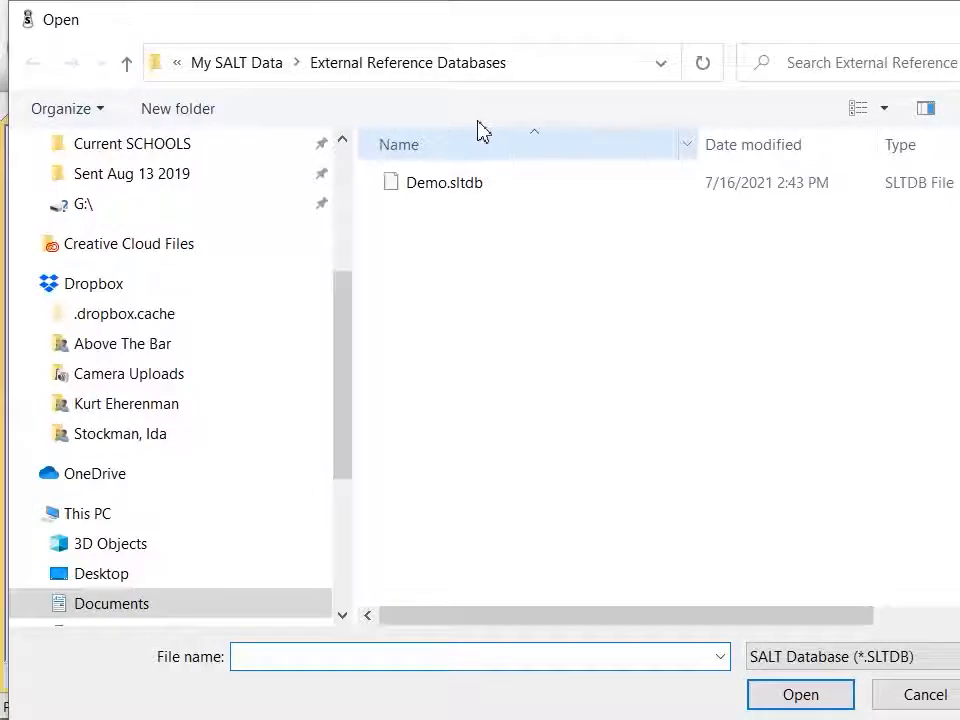
pyautogui.click(421, 190)
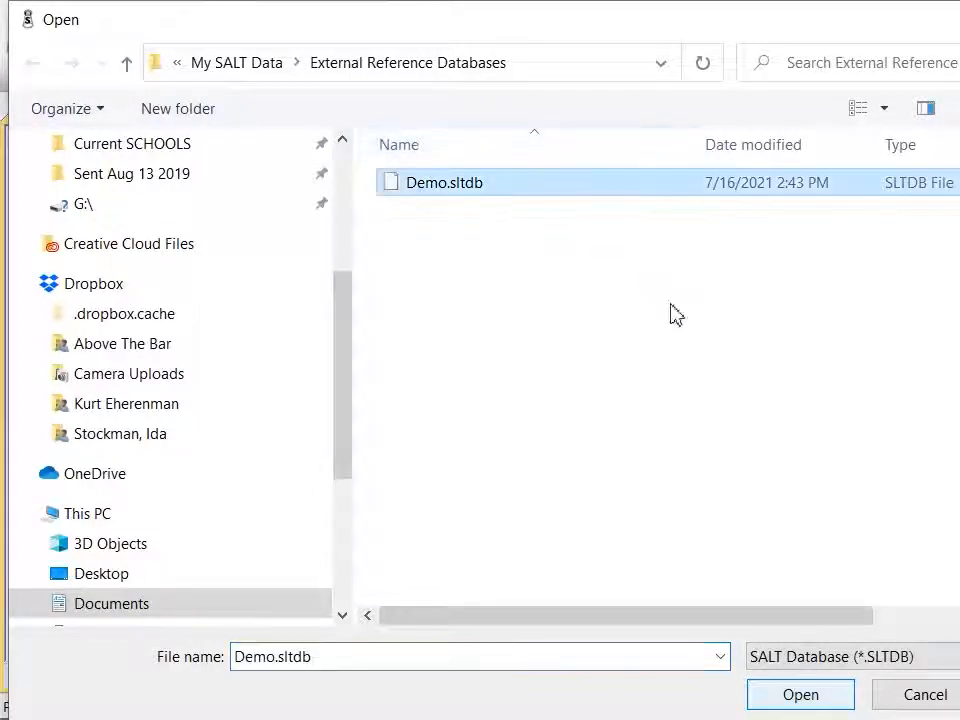
pyautogui.click(771, 700)
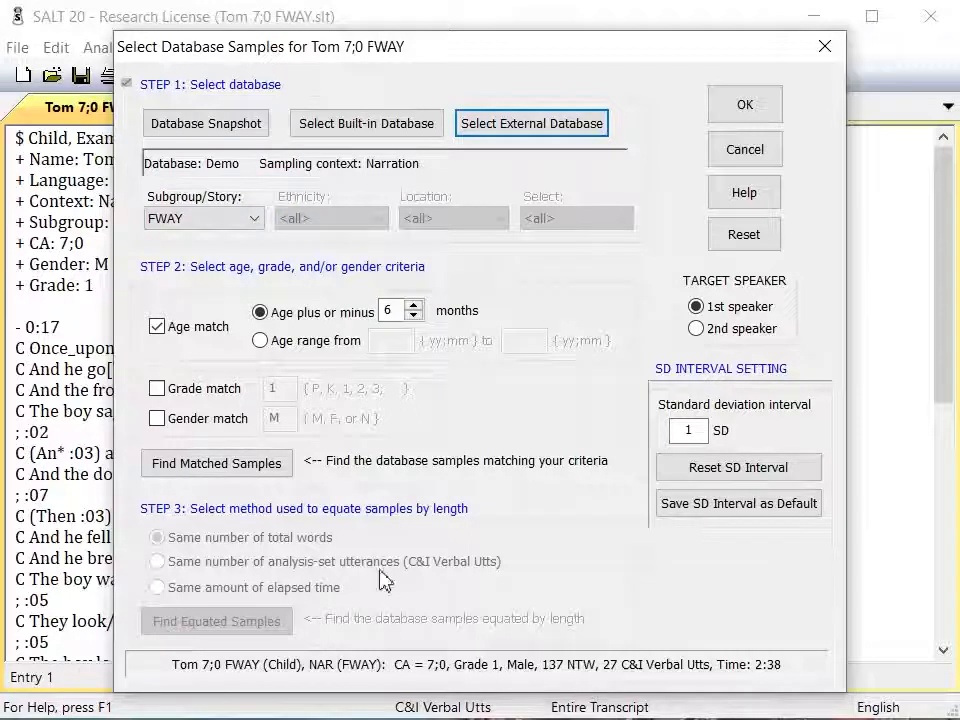
# Step: Find FWAY subgroup samples matched by age within 6 months, equate them by same number of total words, and accept the selection
pyautogui.click(258, 218)
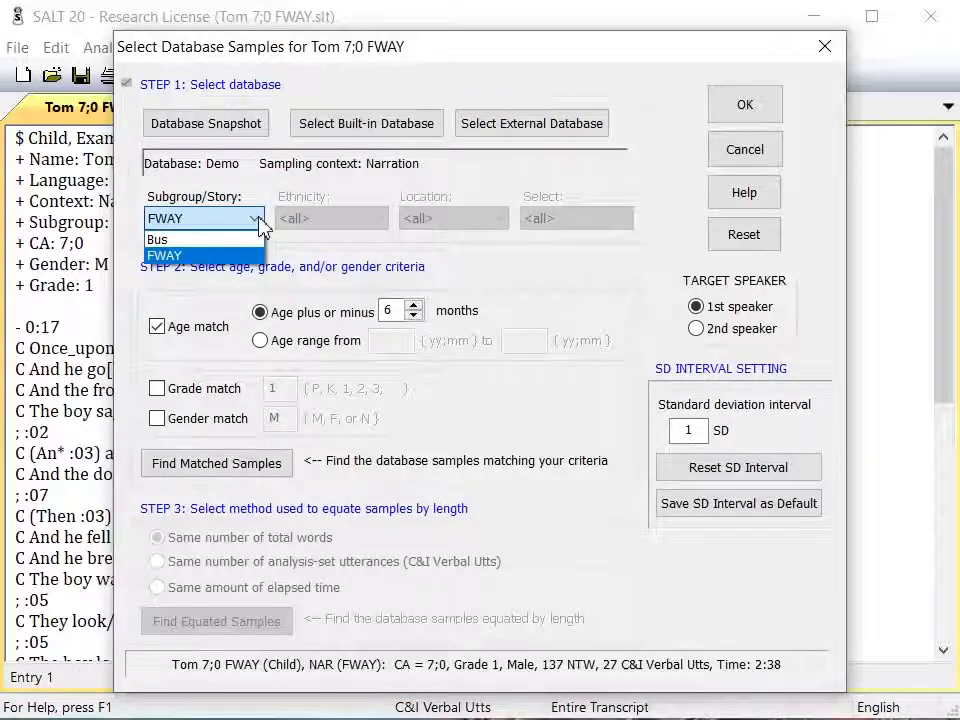
pyautogui.click(226, 256)
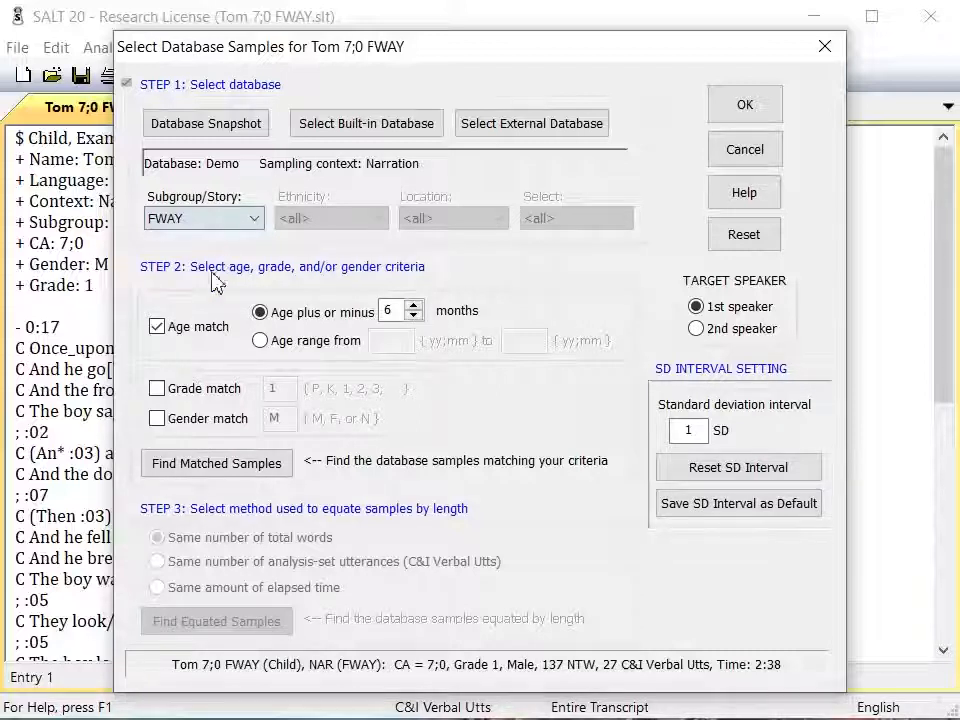
pyautogui.click(207, 464)
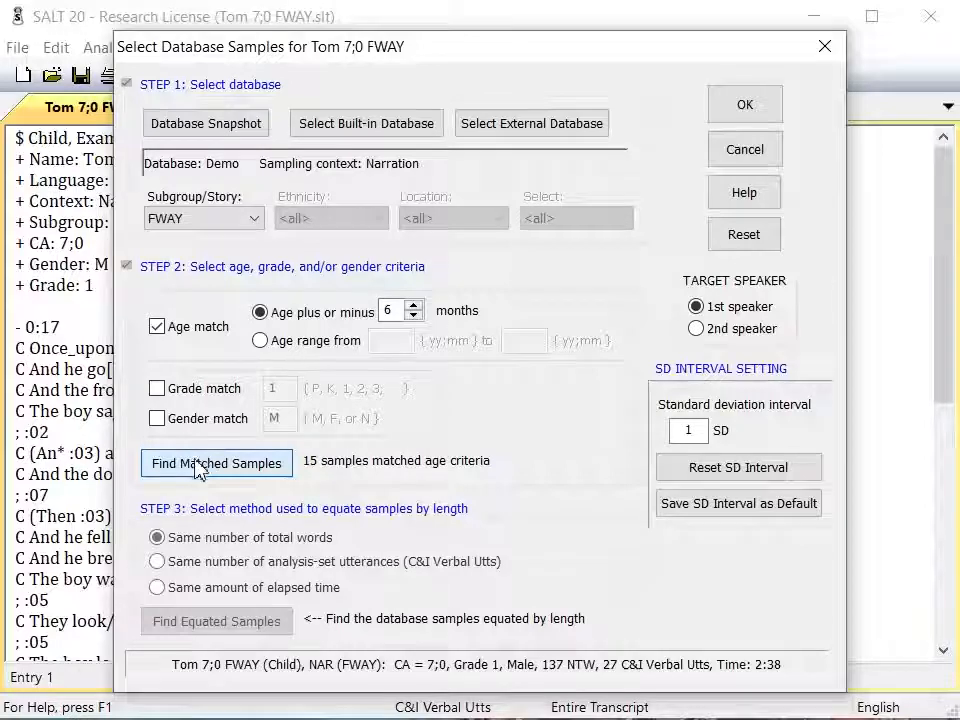
pyautogui.click(167, 632)
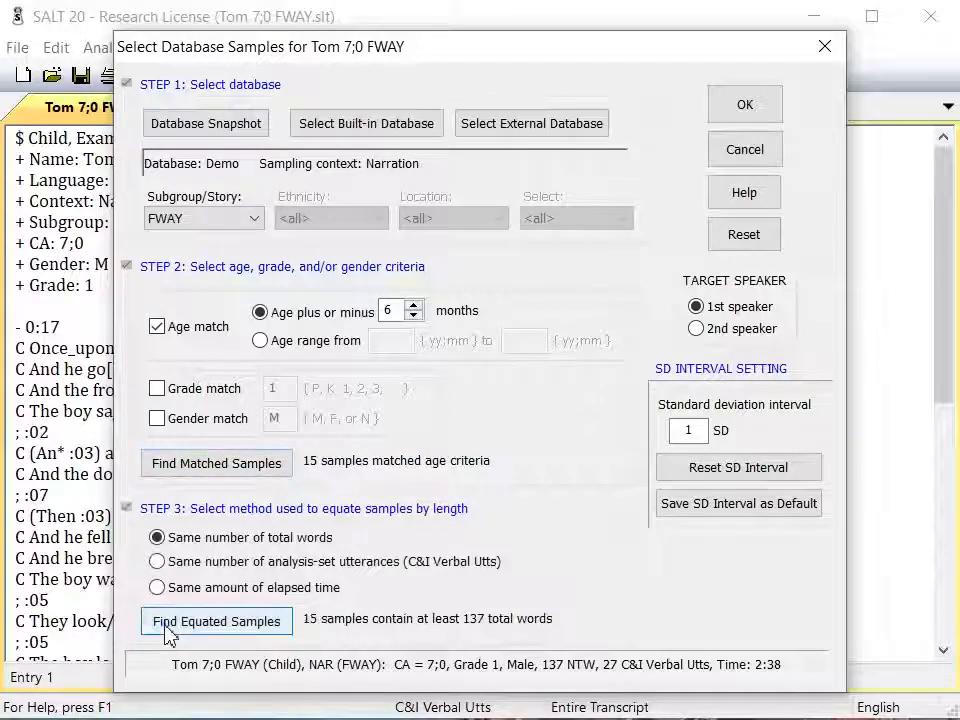
pyautogui.click(745, 104)
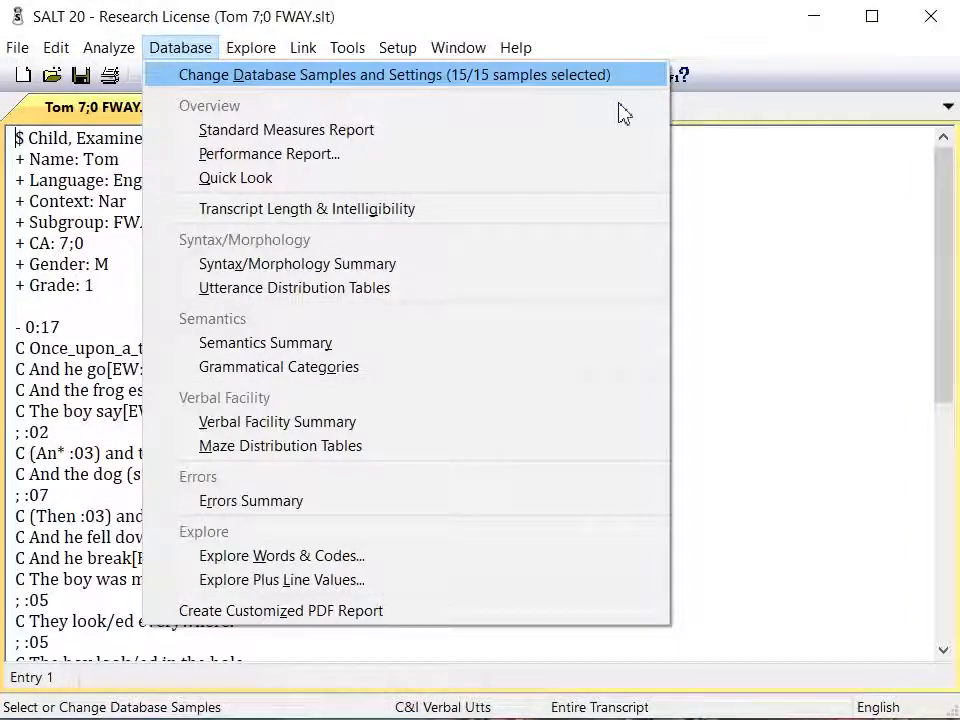
# Step: Generate the Standard Measures Report against the selected database samples, based on the entire transcript
pyautogui.click(528, 133)
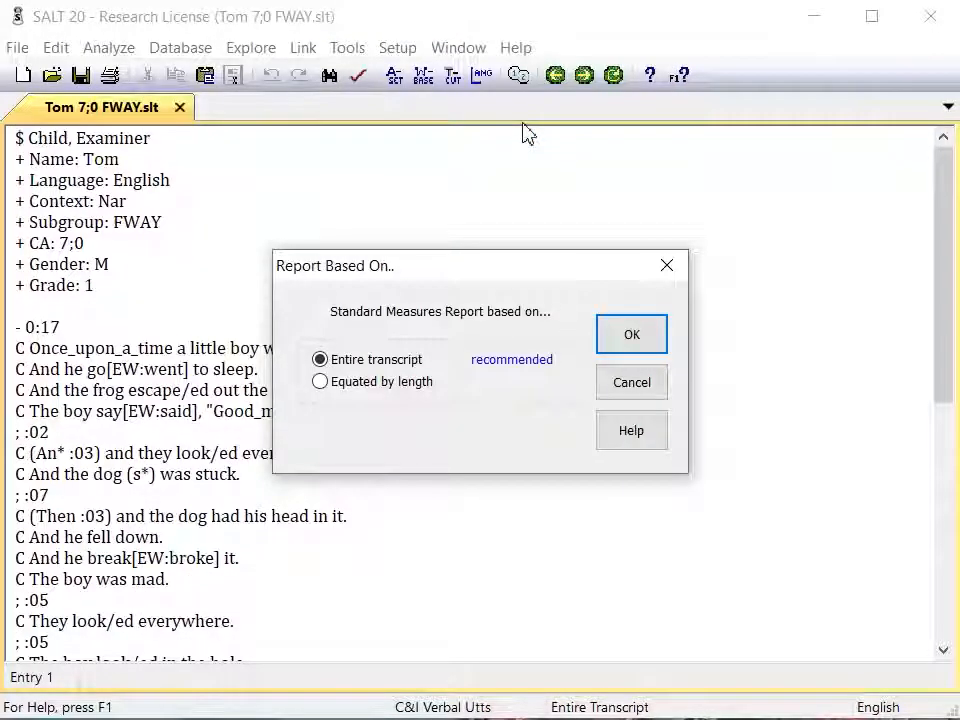
pyautogui.click(613, 346)
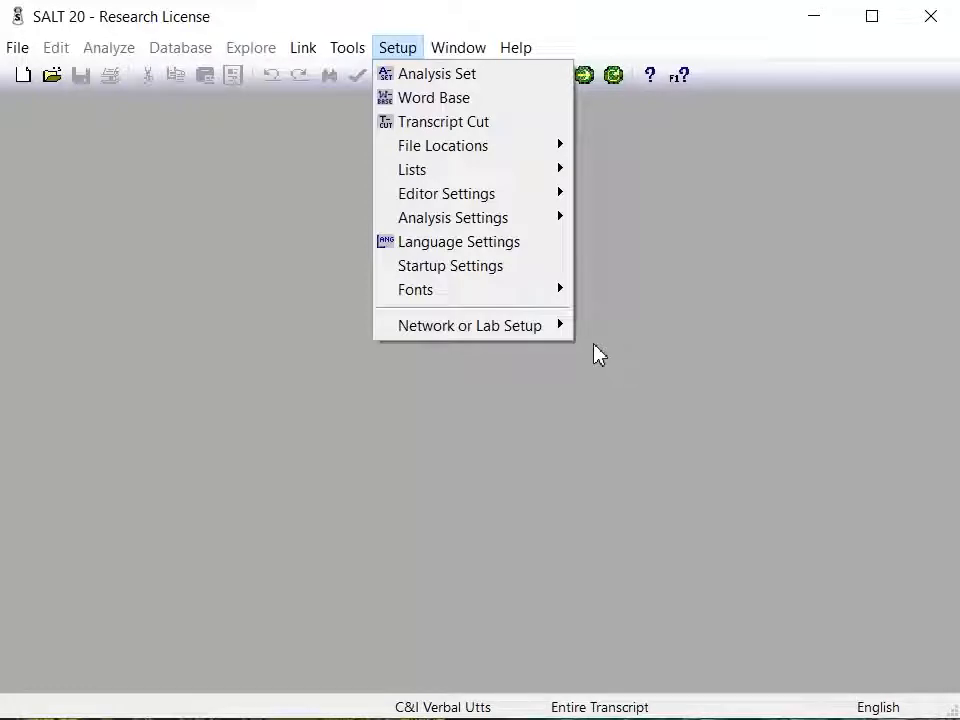
# Step: Add default reference database entry 17 with language English, context Nar and subgroups BUS,FWAY
pyautogui.moveTo(424, 222)
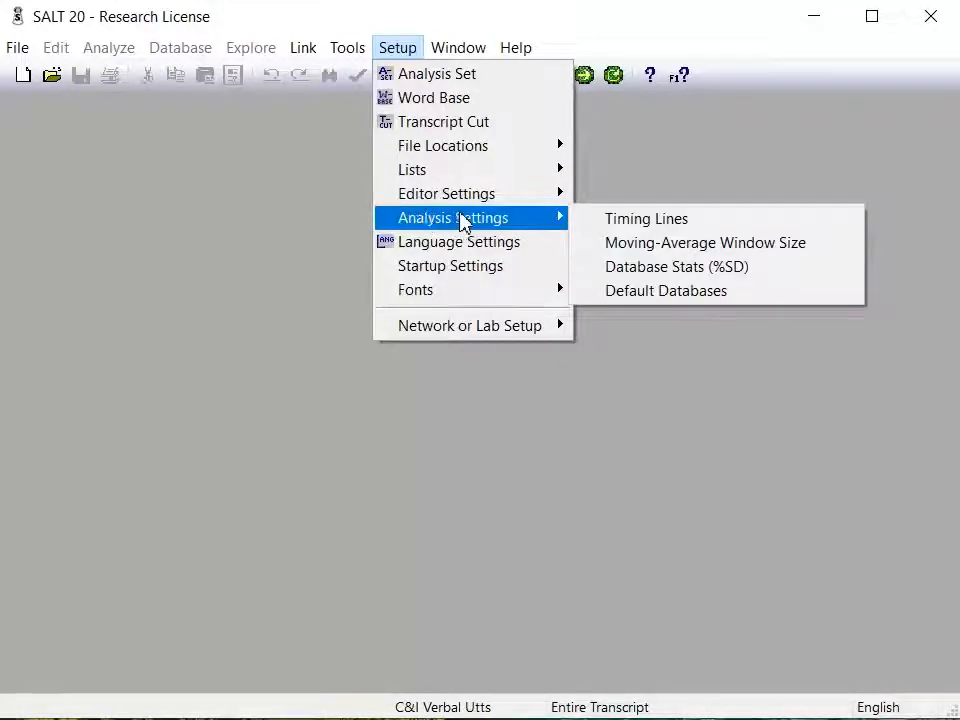
pyautogui.click(608, 291)
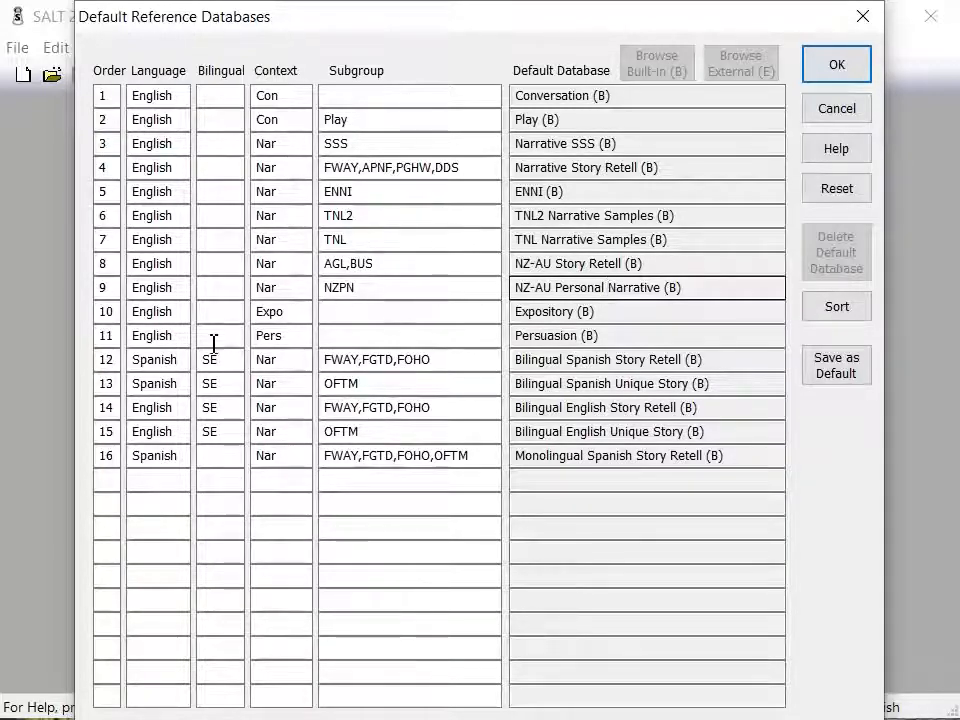
pyautogui.click(100, 481)
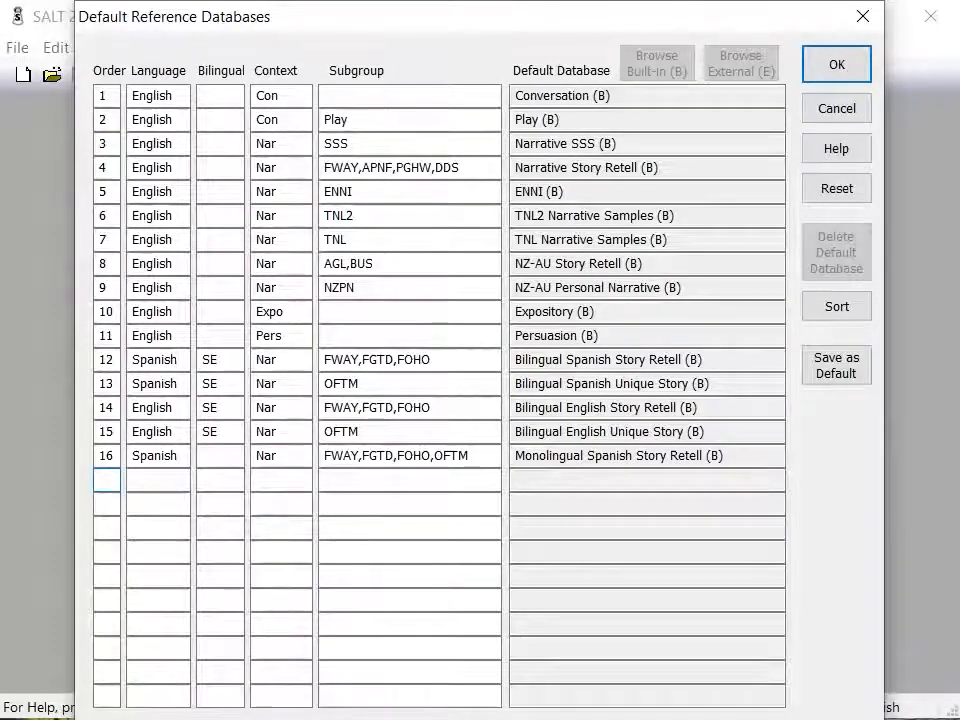
pyautogui.write('17')
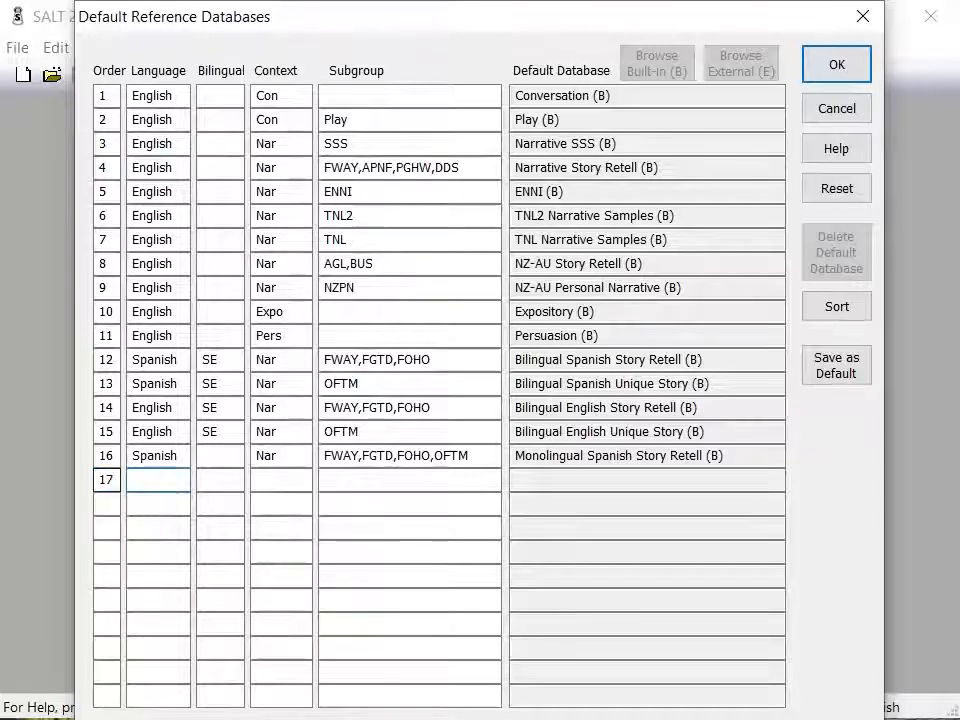
pyautogui.write('English')
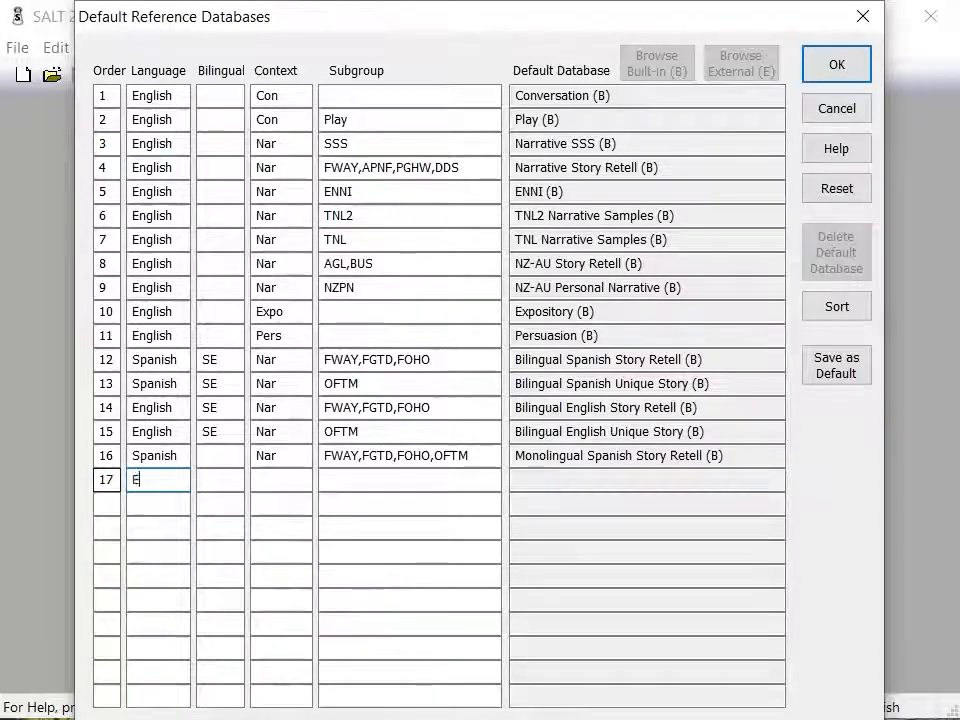
pyautogui.press('Tab')
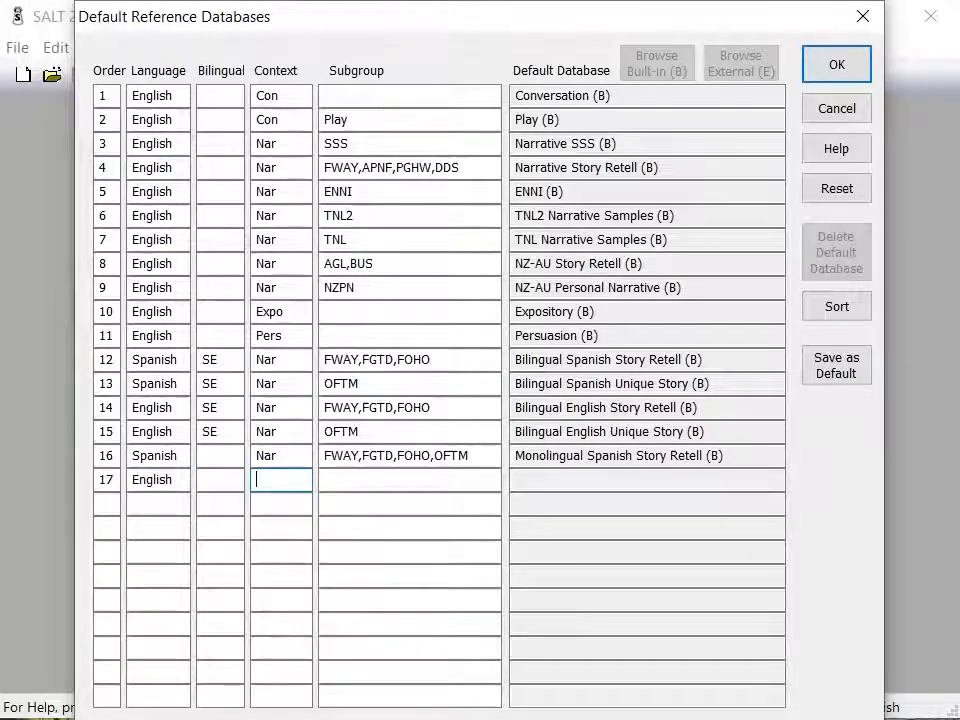
pyautogui.write('Nar')
pyautogui.press('Tab')
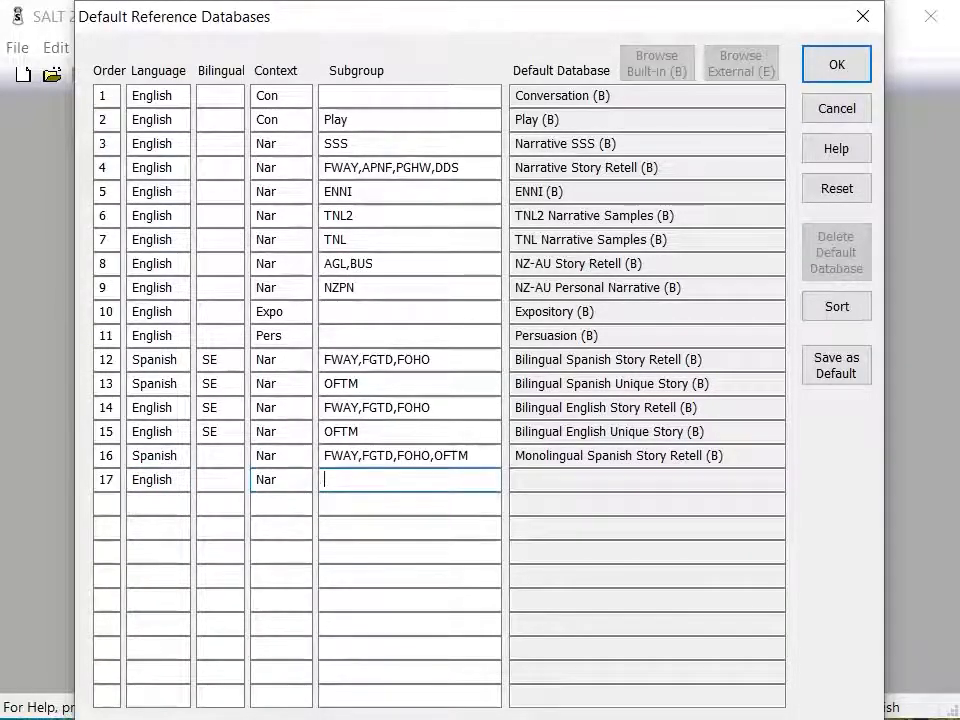
pyautogui.write('BUS')
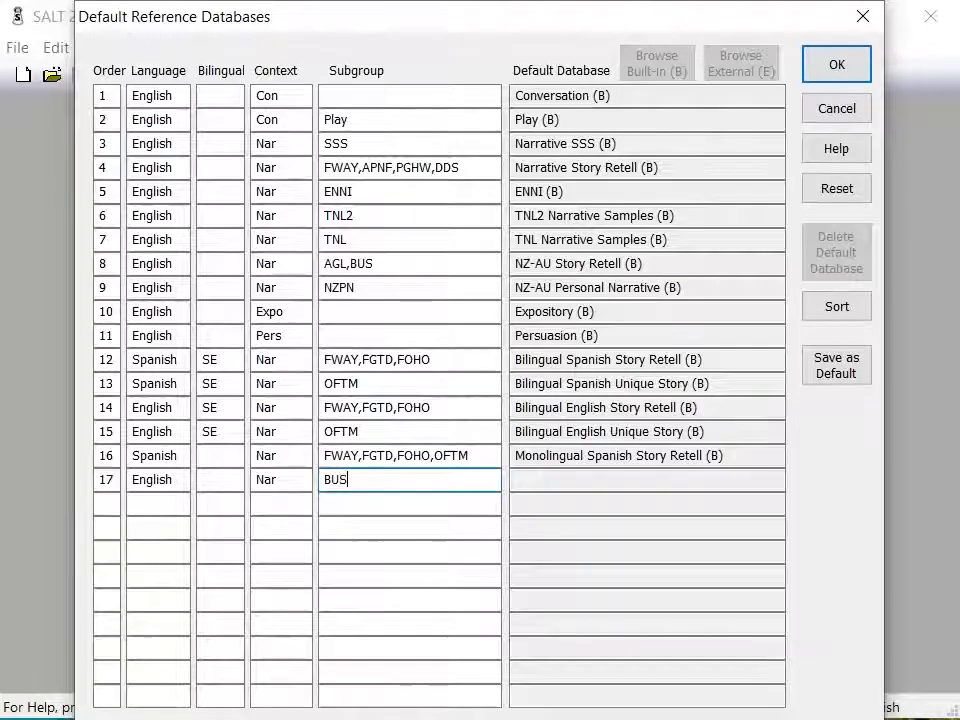
pyautogui.write(',FWAY')
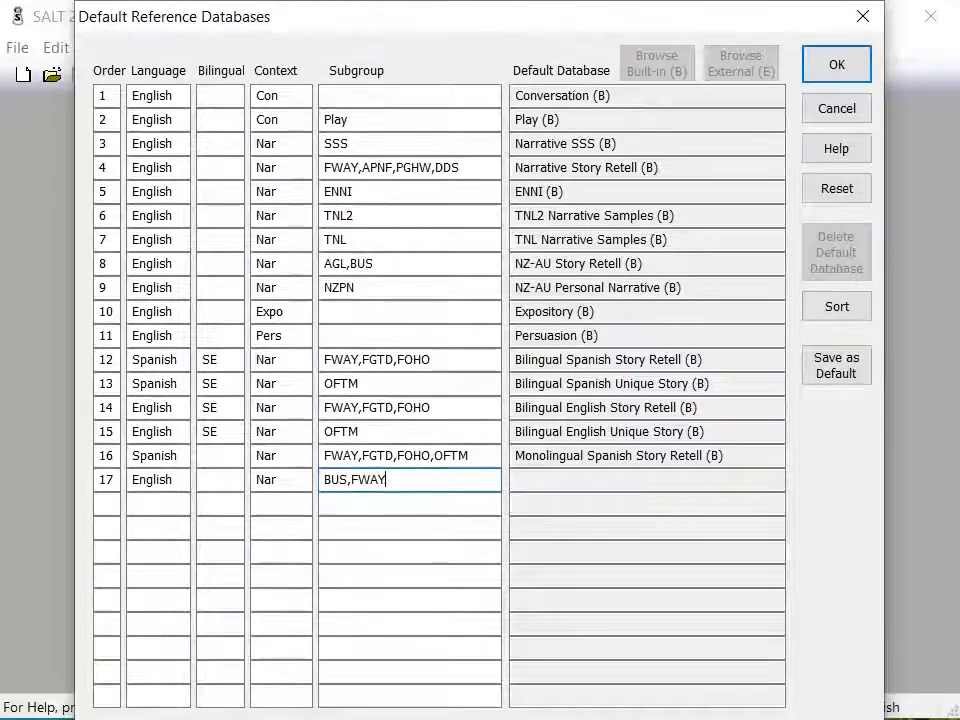
pyautogui.press('Tab')
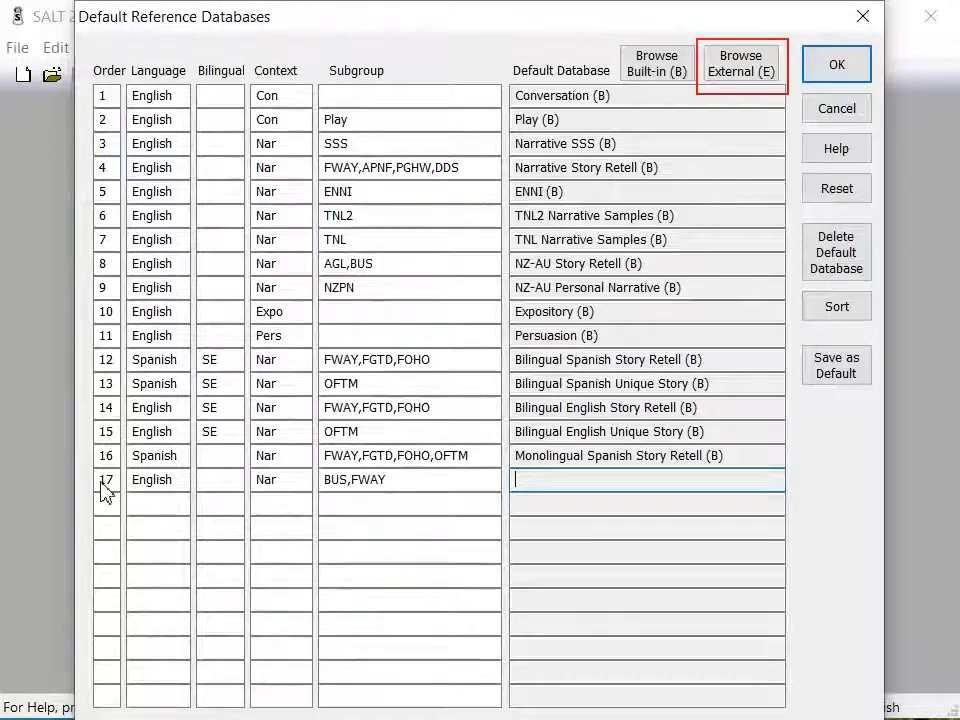
# Step: Assign the external database Demo.sltdb from the External Reference Databases folder to entry 17
pyautogui.click(752, 74)
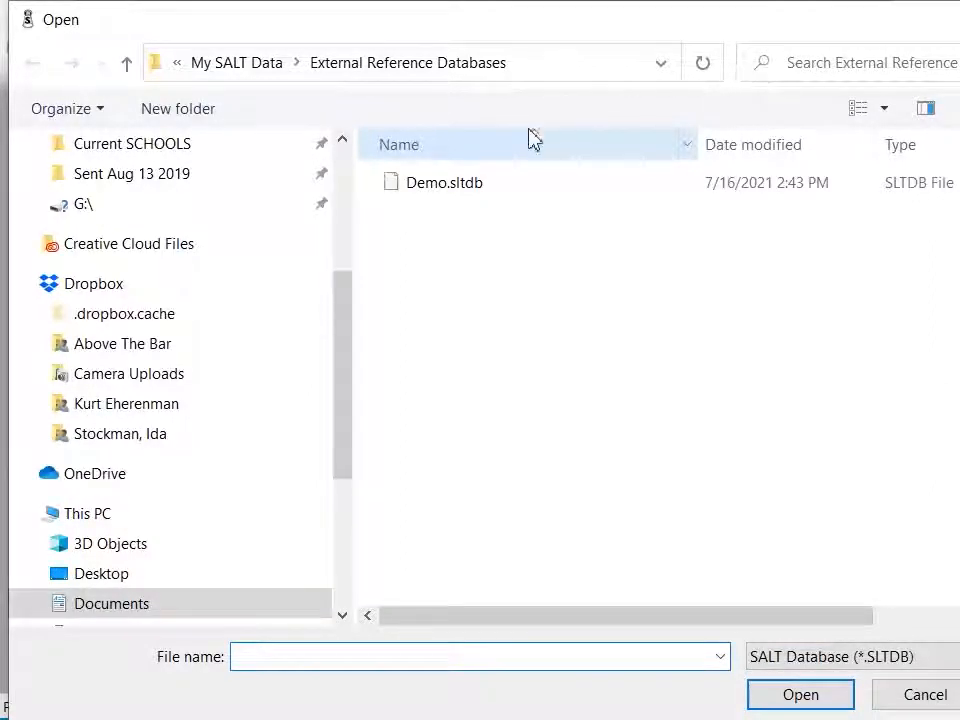
pyautogui.click(508, 188)
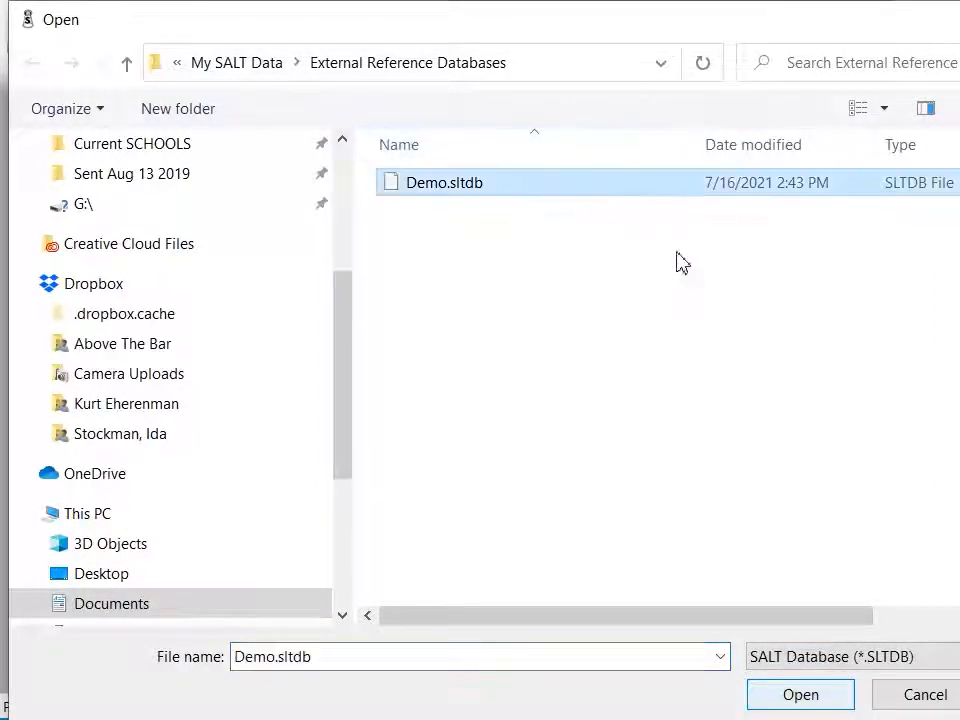
pyautogui.click(793, 694)
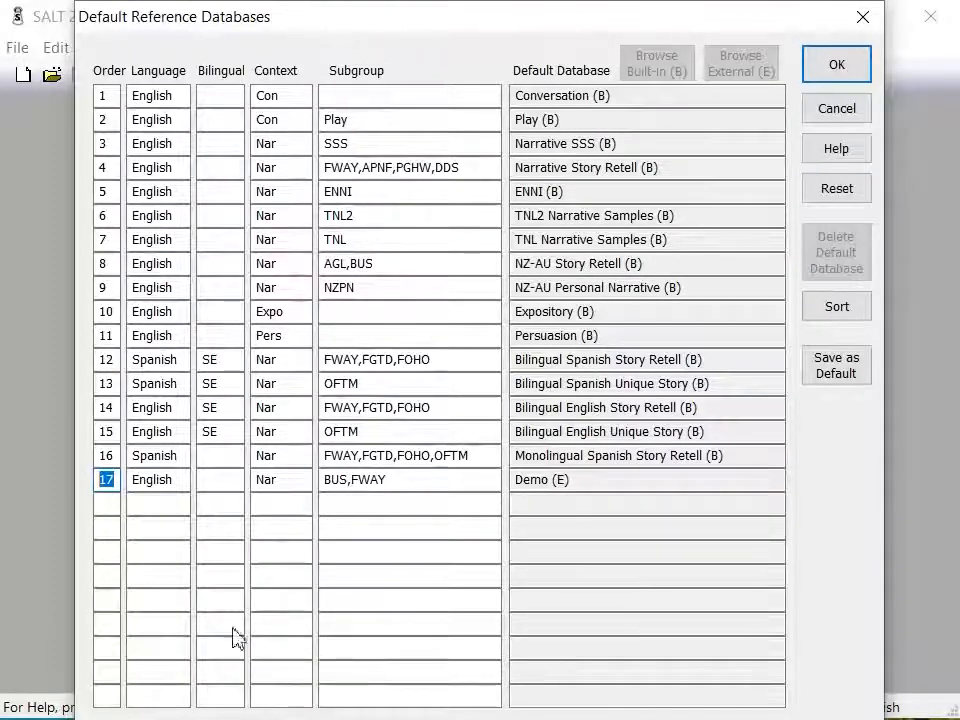
# Step: Set the Demo entry's order to 4 and renumber Narrative Story Retell through NZ-AU Personal Narrative as 5 to 10
pyautogui.write('4')
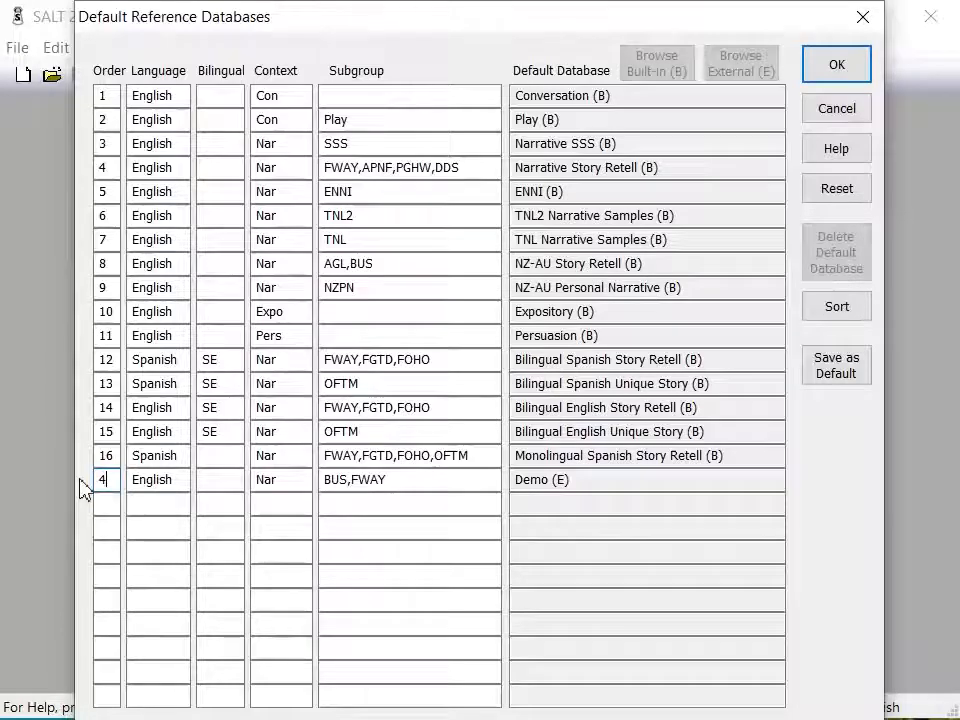
pyautogui.click(102, 168)
pyautogui.write('5')
pyautogui.click(101, 191)
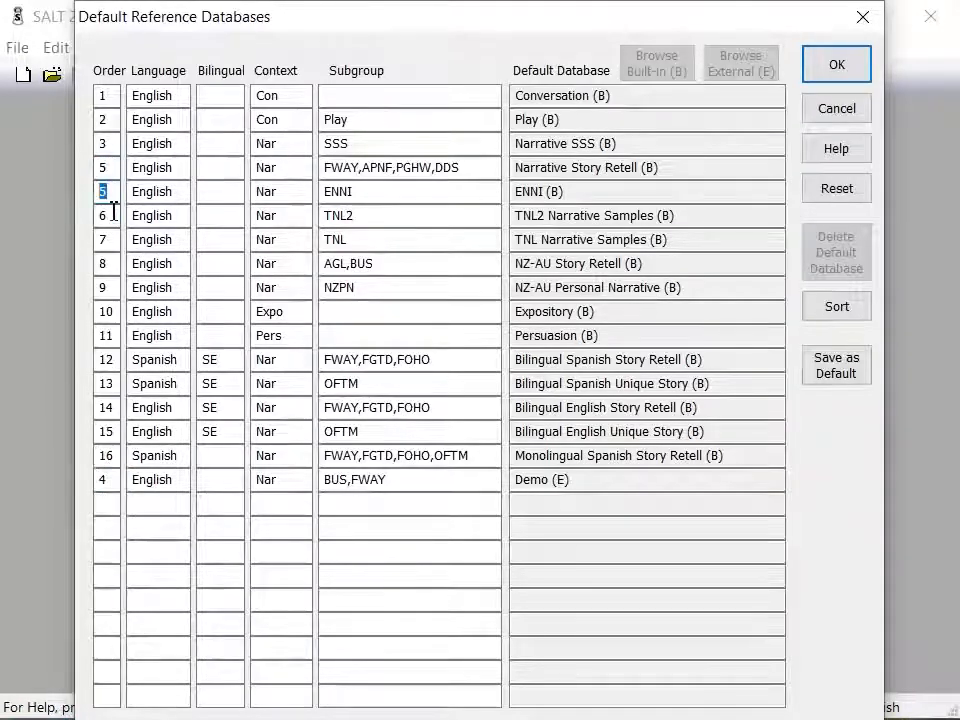
pyautogui.write('6')
pyautogui.click(100, 216)
pyautogui.write('7')
pyautogui.click(101, 240)
pyautogui.write('8')
pyautogui.click(101, 264)
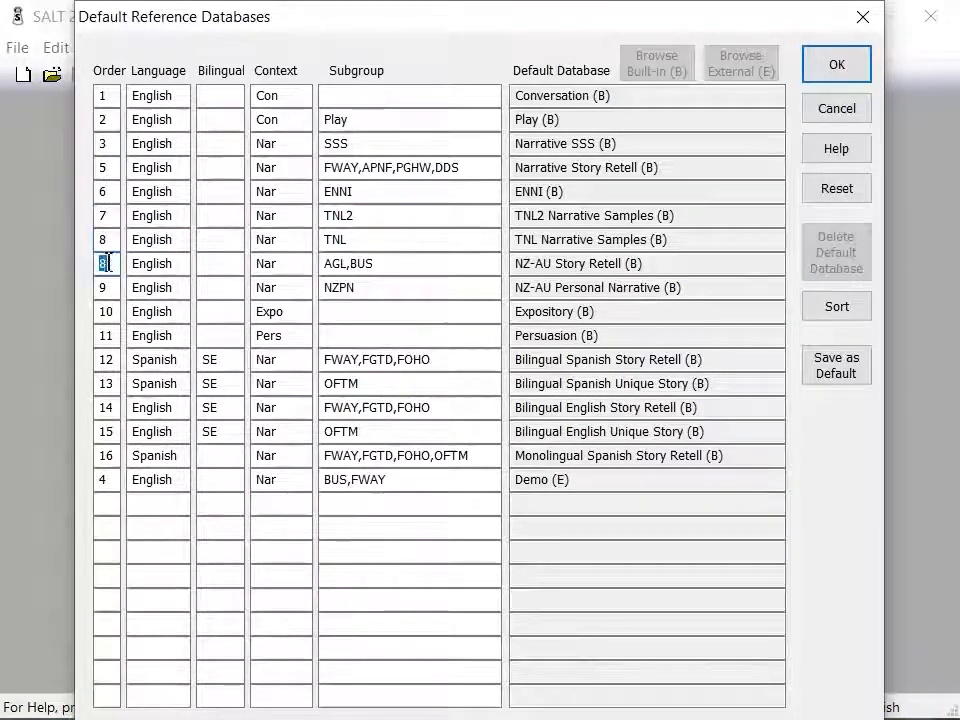
pyautogui.write('9')
pyautogui.click(106, 287)
pyautogui.write('10')
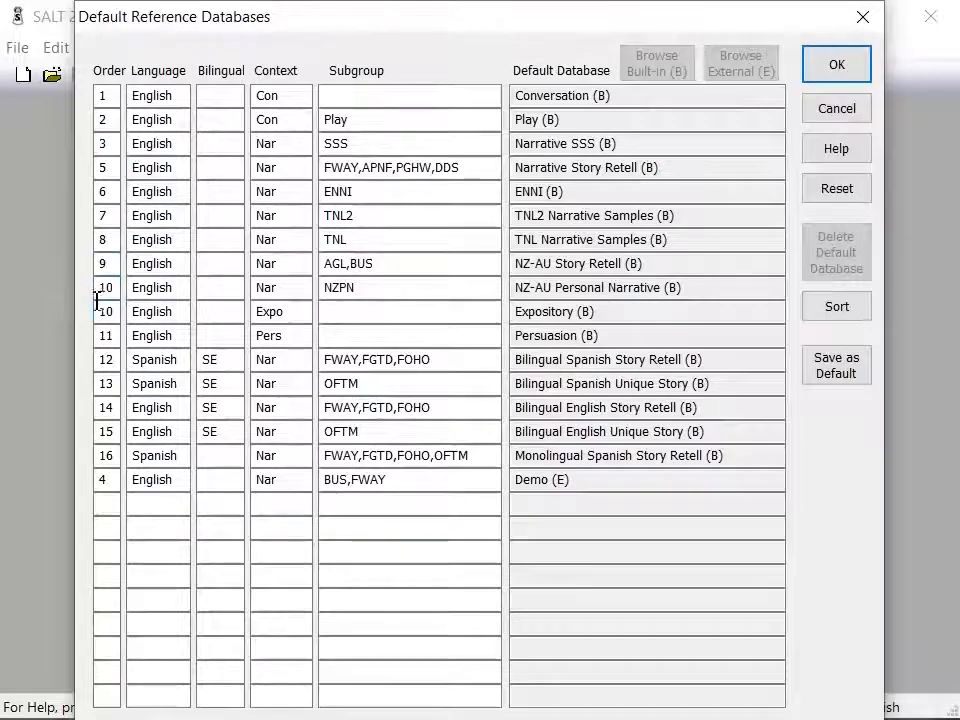
# Step: Renumber the entries from Expository through Monolingual Spanish Story Retell as 11 to 17, and sort the list by order
pyautogui.click(106, 311)
pyautogui.write('11')
pyautogui.click(105, 335)
pyautogui.write('12')
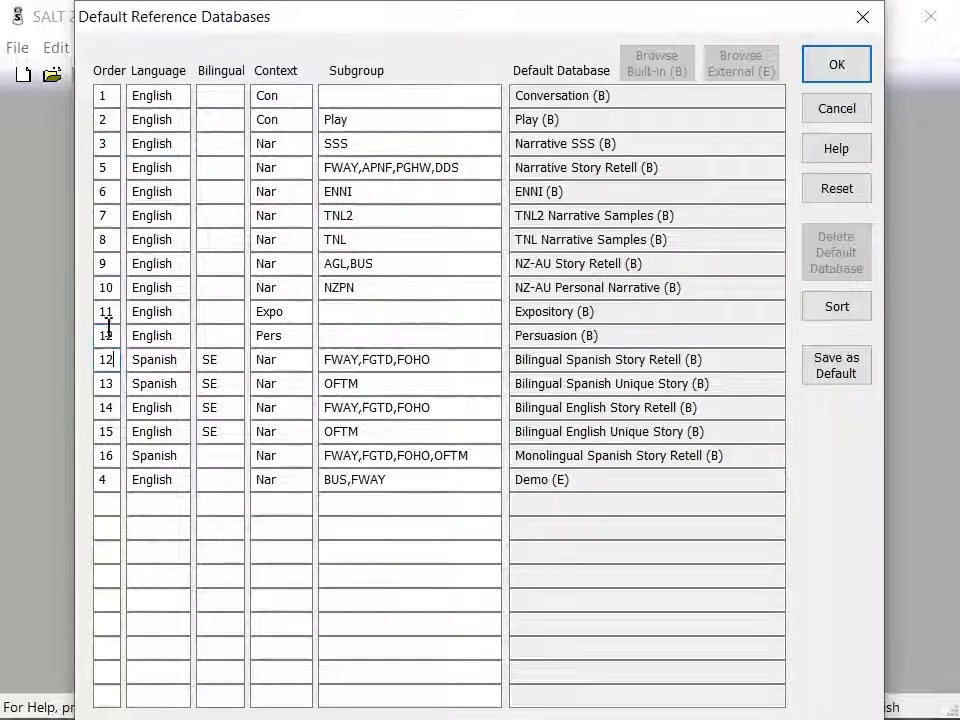
pyautogui.click(106, 359)
pyautogui.write('13')
pyautogui.click(106, 383)
pyautogui.write('1')
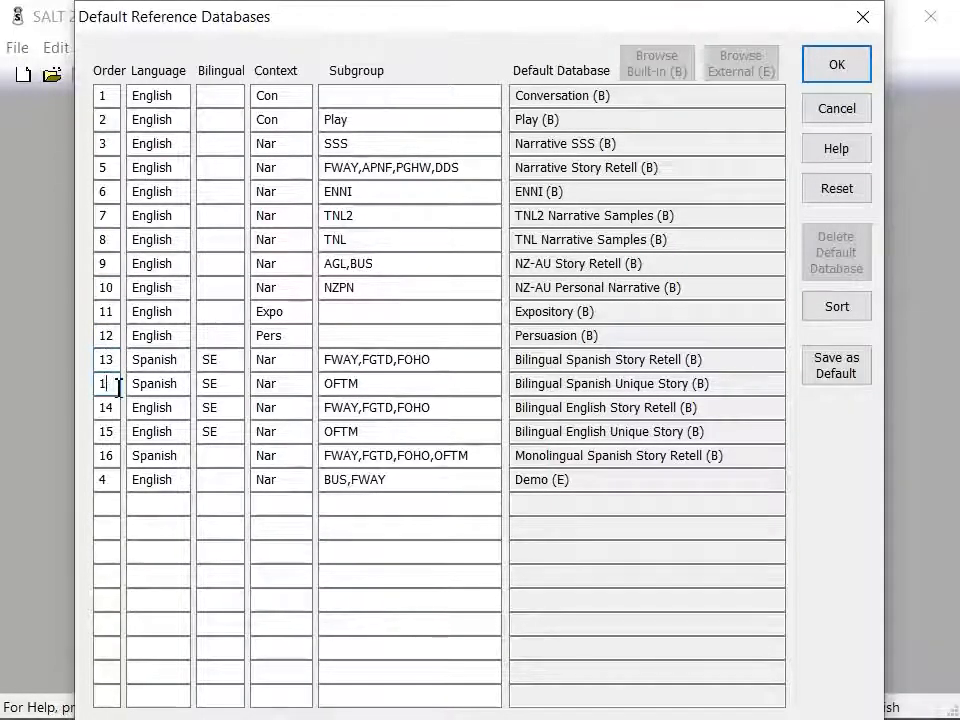
pyautogui.write('4')
pyautogui.click(112, 407)
pyautogui.write('5')
pyautogui.click(116, 431)
pyautogui.press('BackSpace')
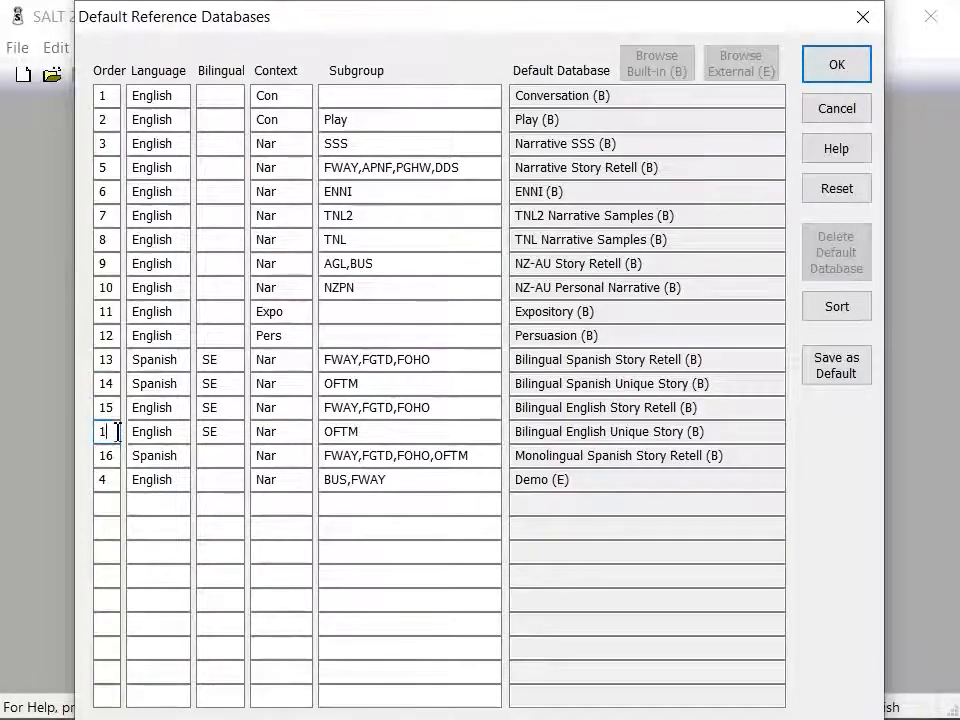
pyautogui.write('6')
pyautogui.click(117, 455)
pyautogui.press('BackSpace')
pyautogui.write('7')
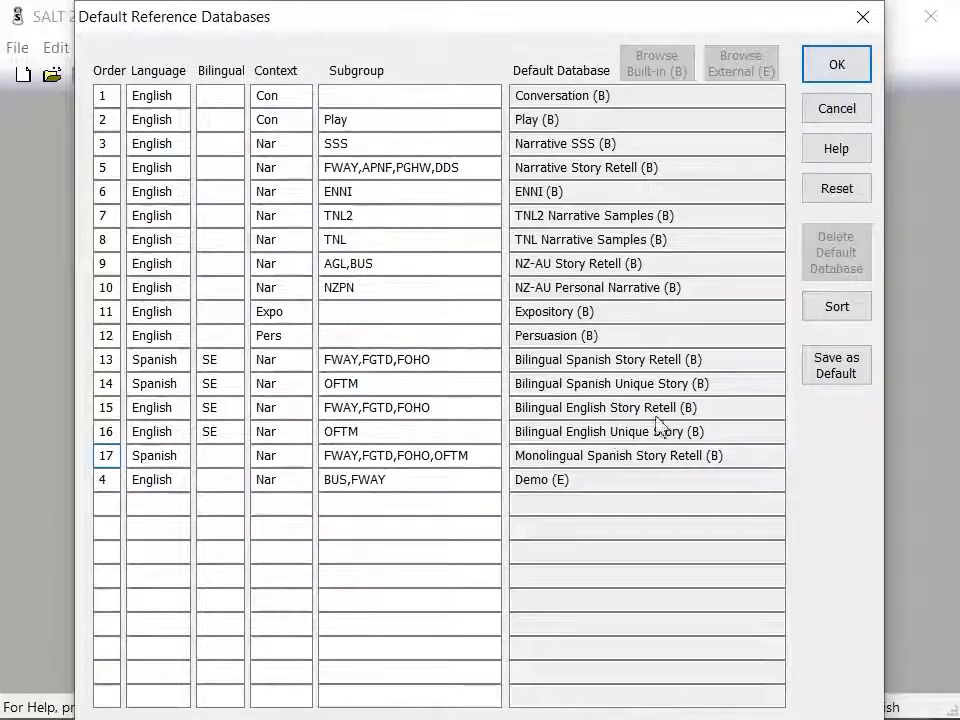
pyautogui.click(832, 312)
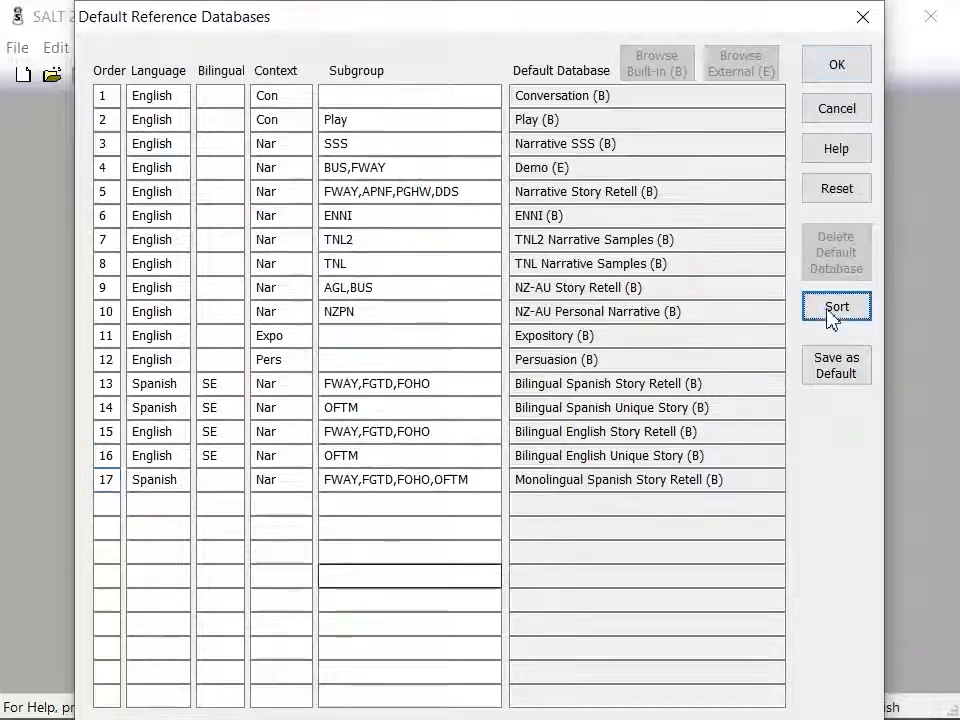